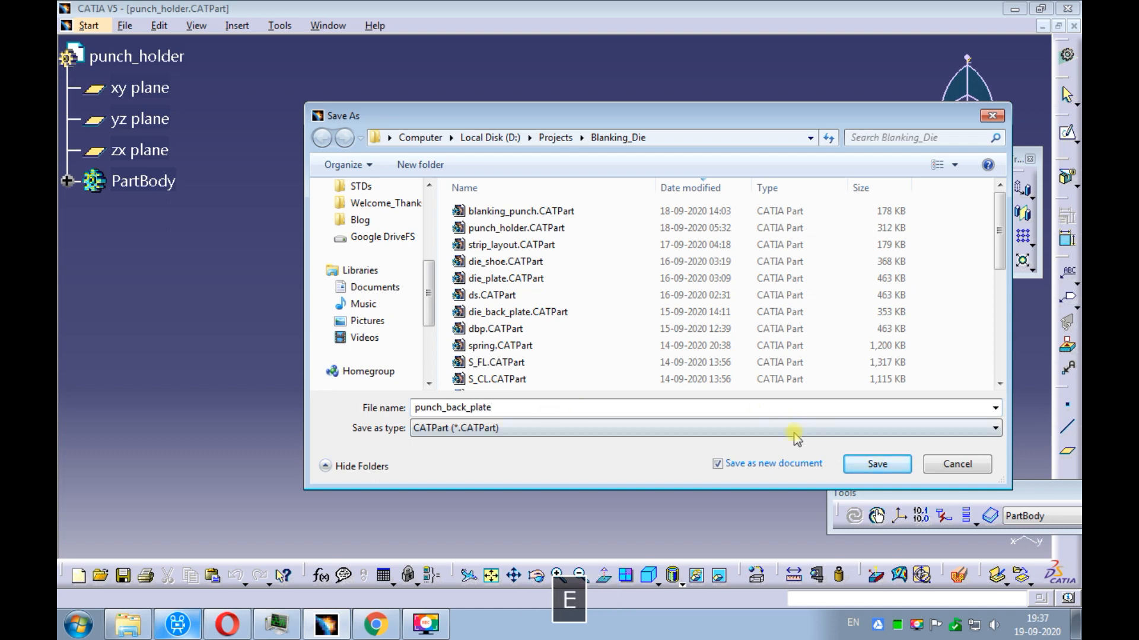
- Save the punch holder part as a new document named punch_back_plate and open that file
click(849, 464)
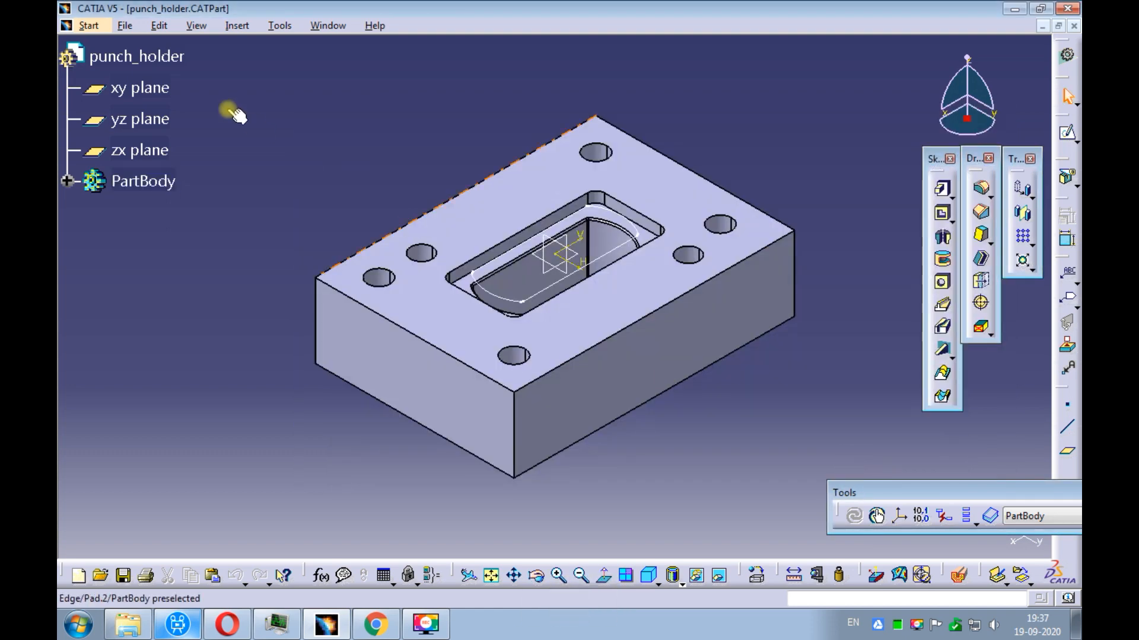
click(124, 25)
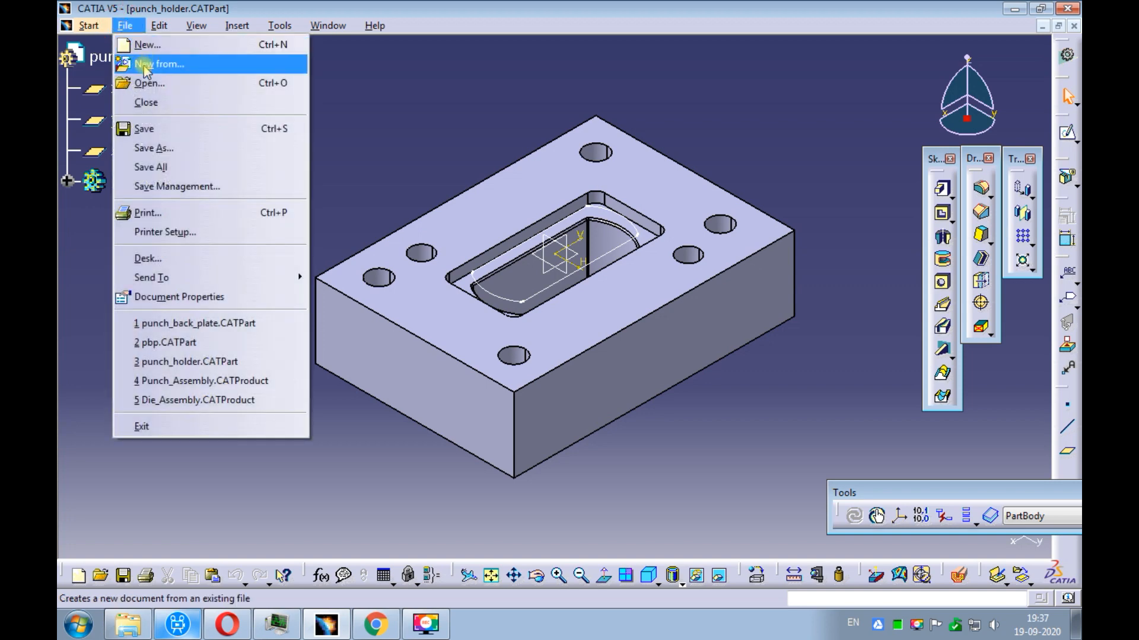
click(148, 84)
click(496, 211)
click(876, 464)
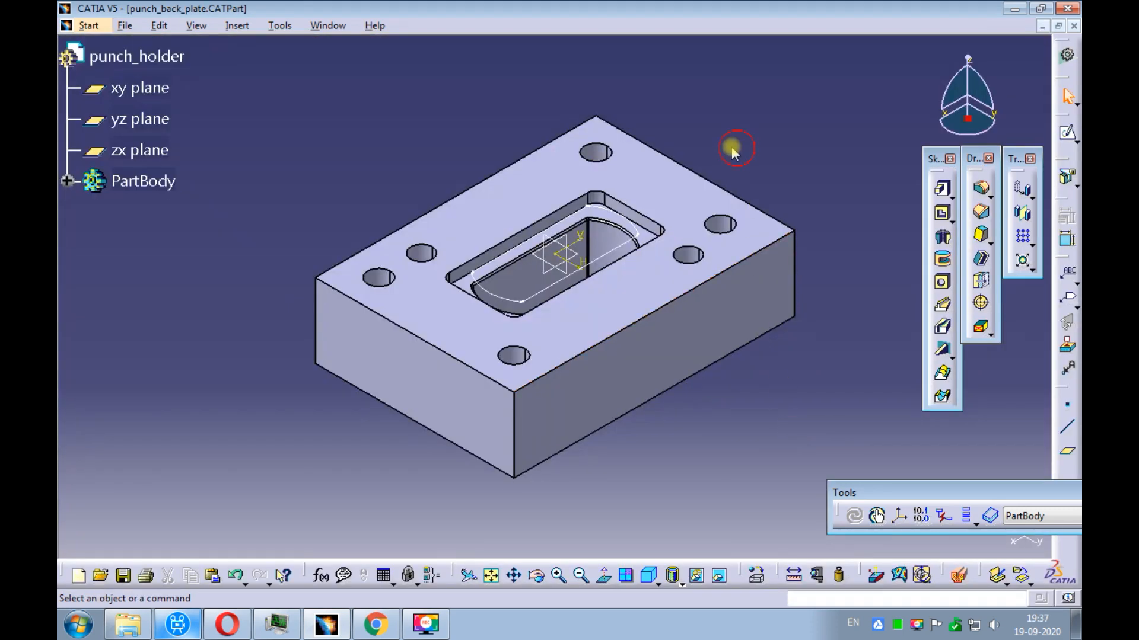
- Delete the rectangular Pocket.2 together with its fillet and chamfer children, keeping its aggregated sketch
click(619, 213)
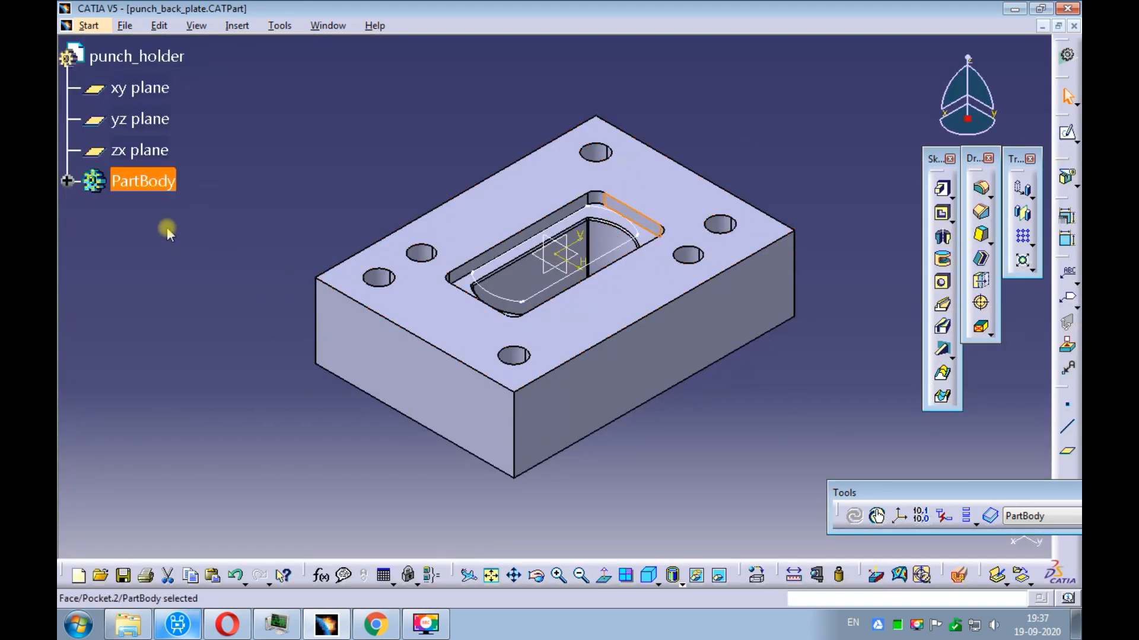
click(68, 184)
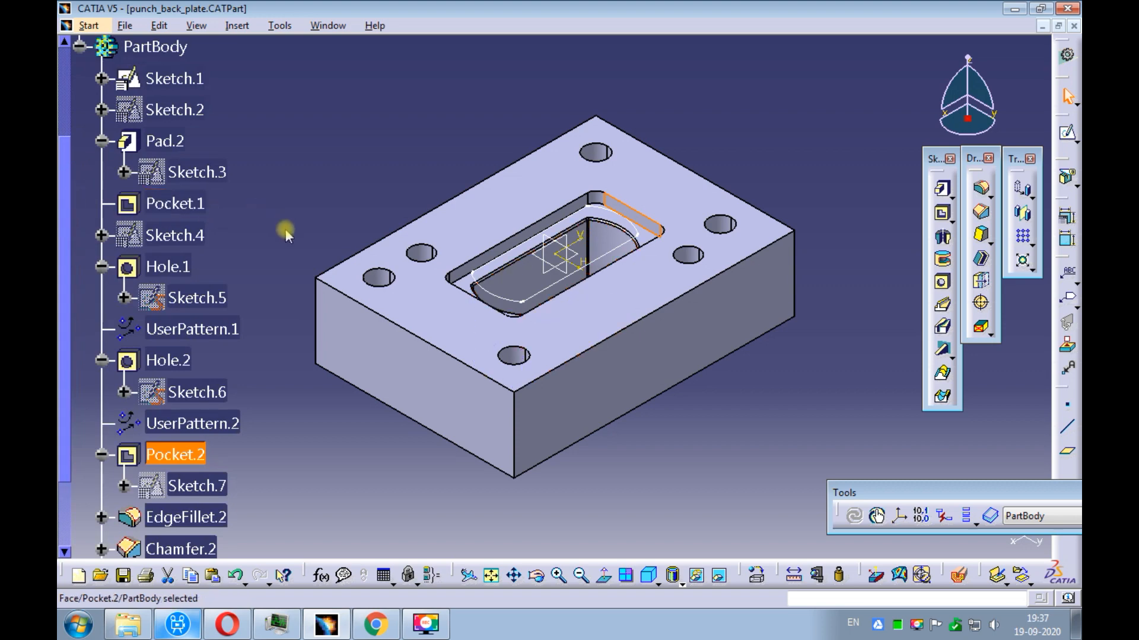
right_click(199, 455)
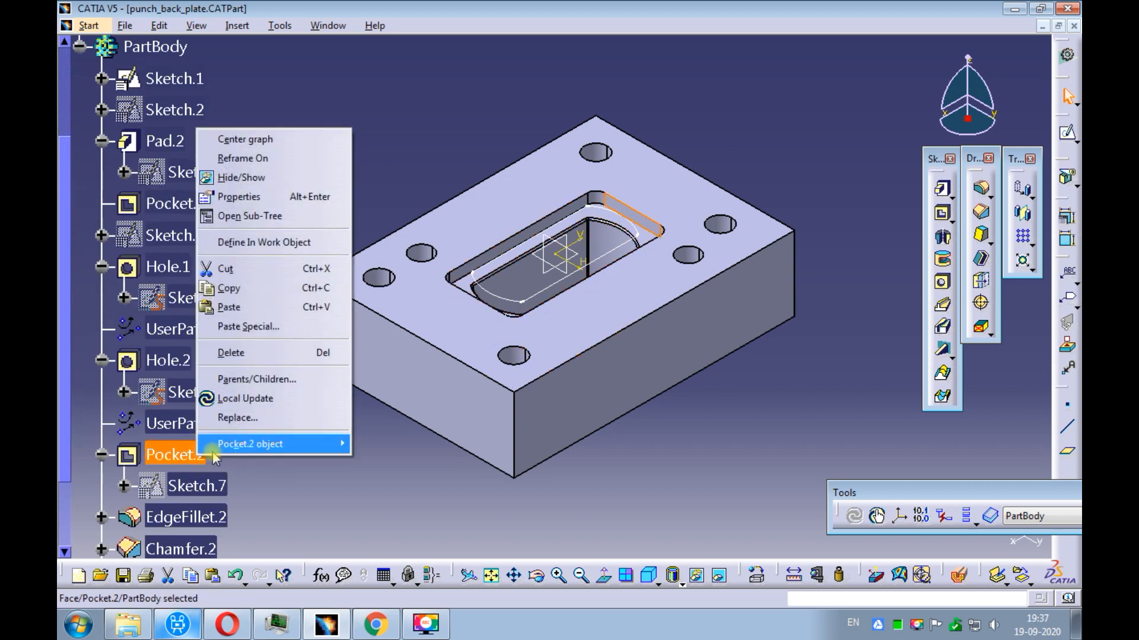
click(229, 353)
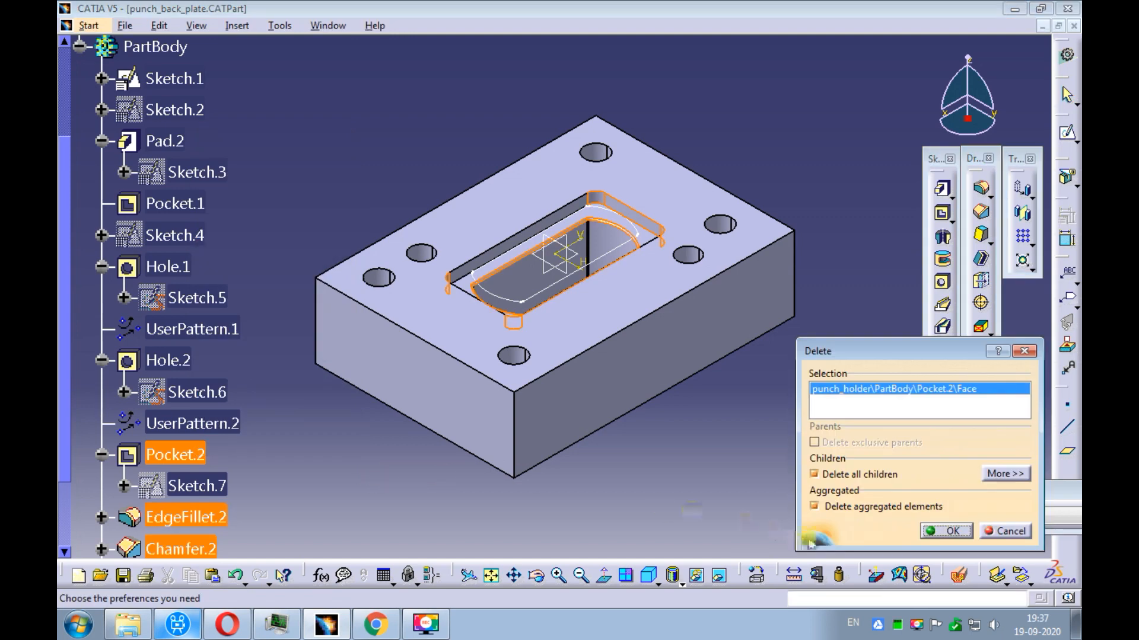
click(854, 506)
click(946, 531)
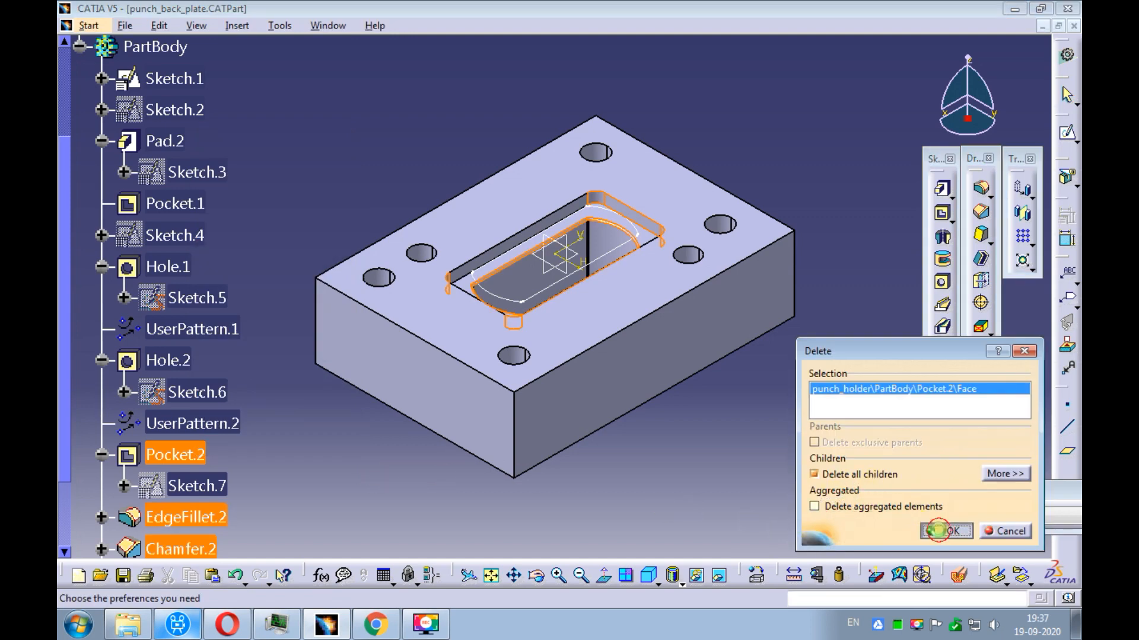
- Delete the slot-shaped Pocket.1 in the plate's centre without deleting its children
click(545, 270)
right_click(189, 202)
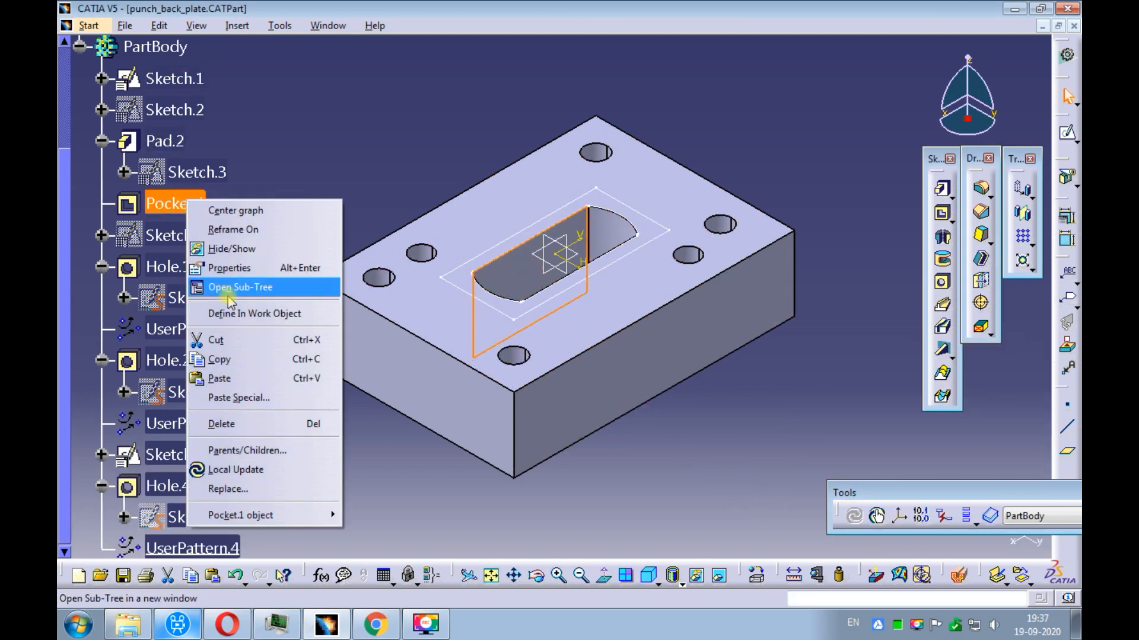
click(224, 423)
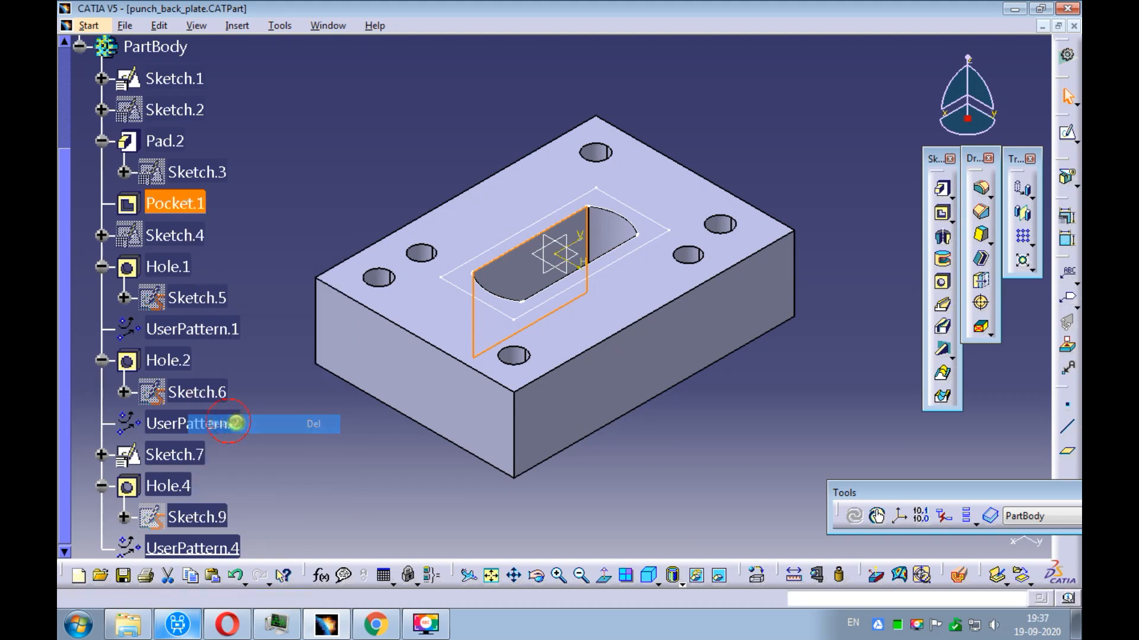
click(835, 474)
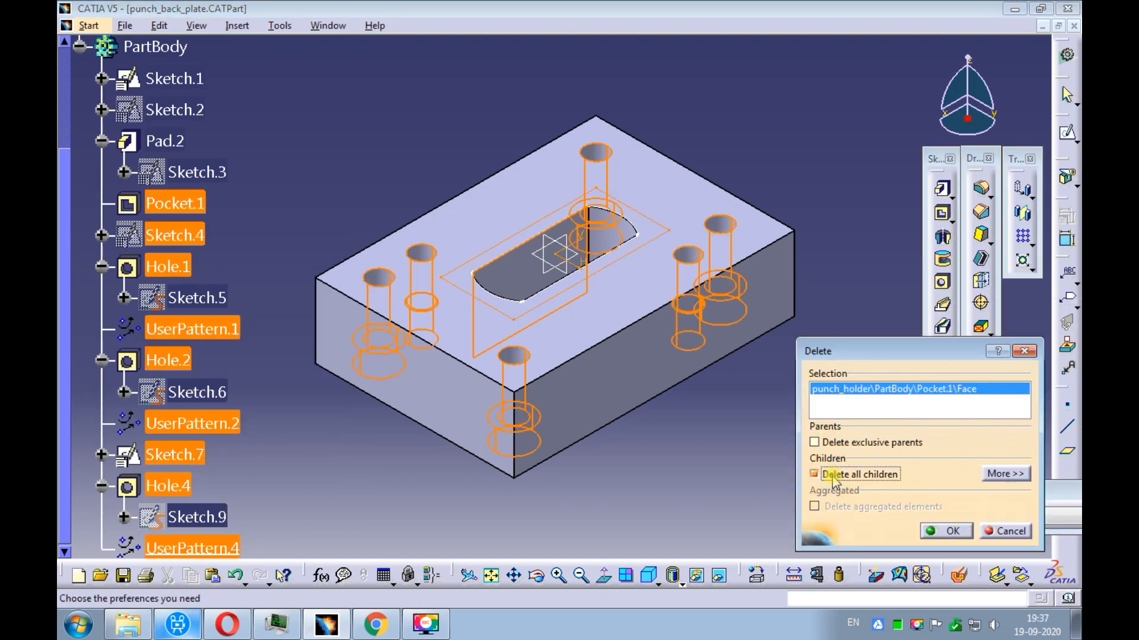
click(835, 477)
click(941, 533)
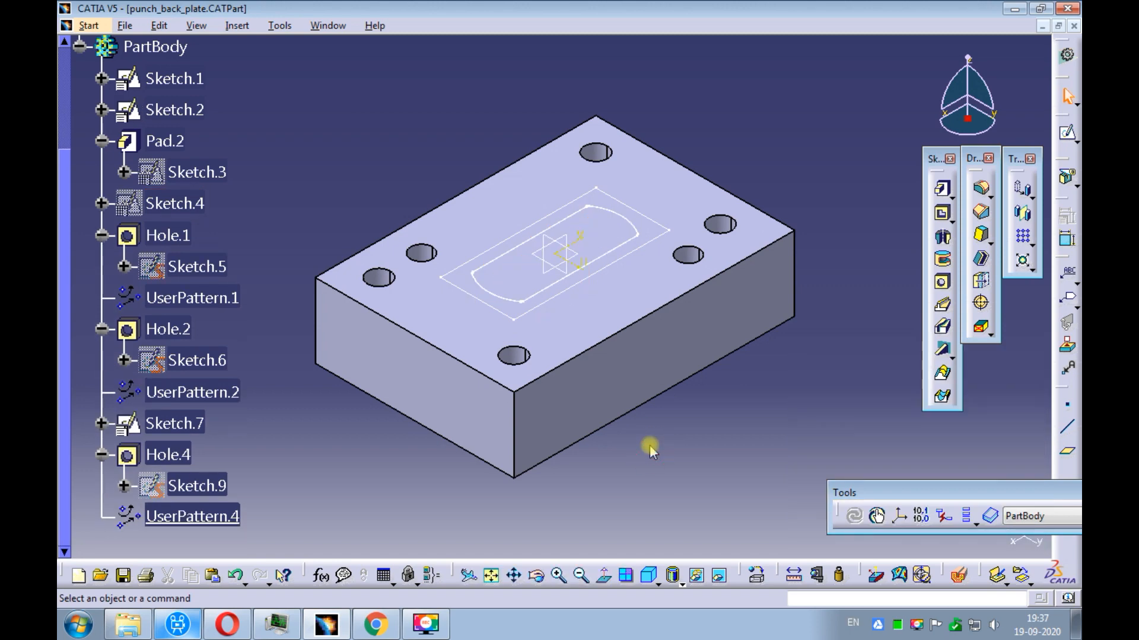
- Show the part in wireframe and change the counterbored Hole.1 to a simple hole, retaining its Up To Last extension
click(380, 279)
click(680, 582)
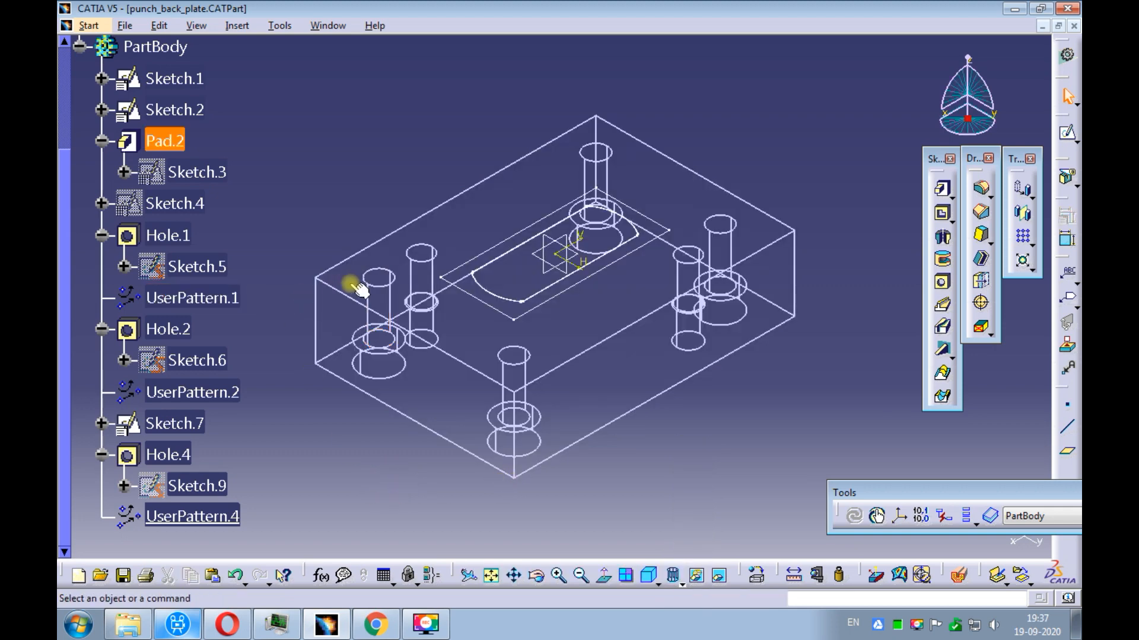
click(164, 237)
right_click(165, 237)
mouse_move(249, 550)
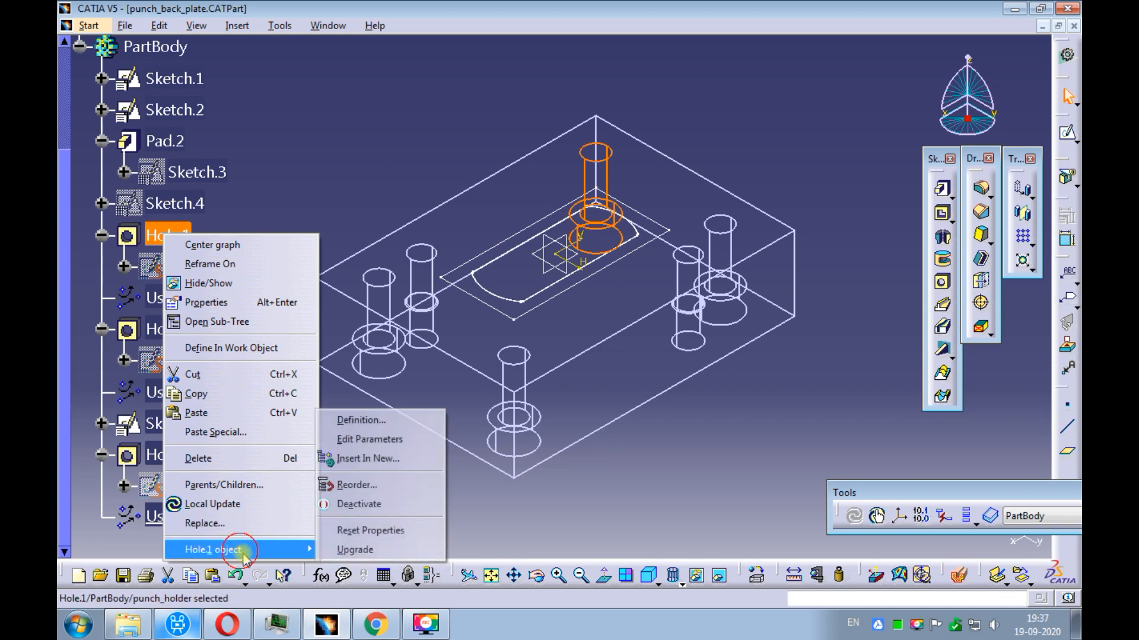
click(350, 421)
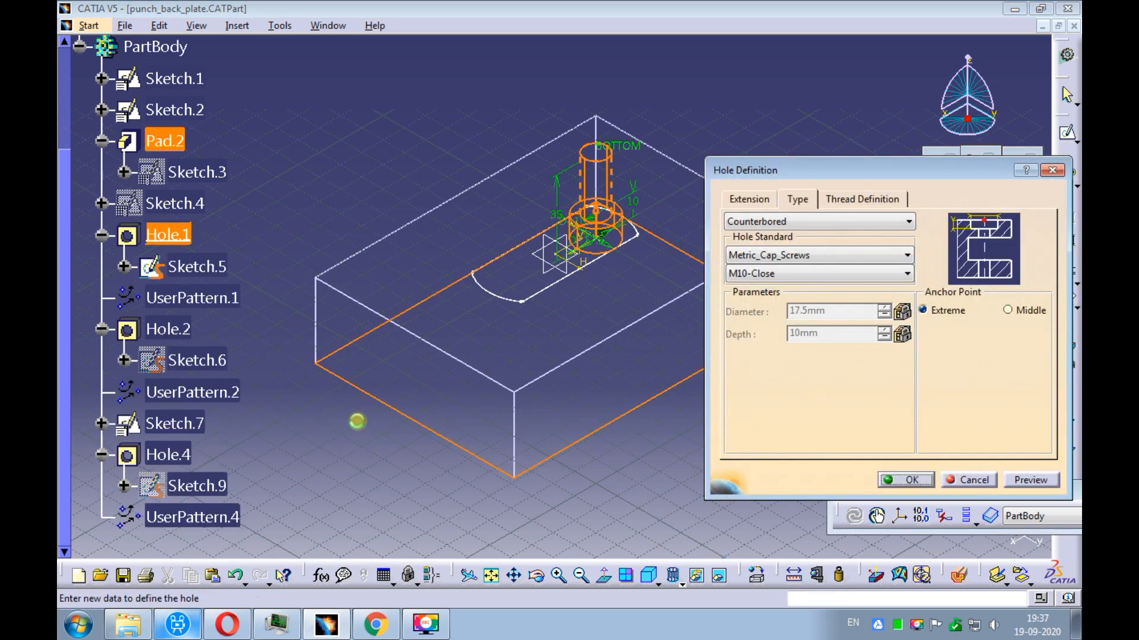
click(763, 222)
click(752, 233)
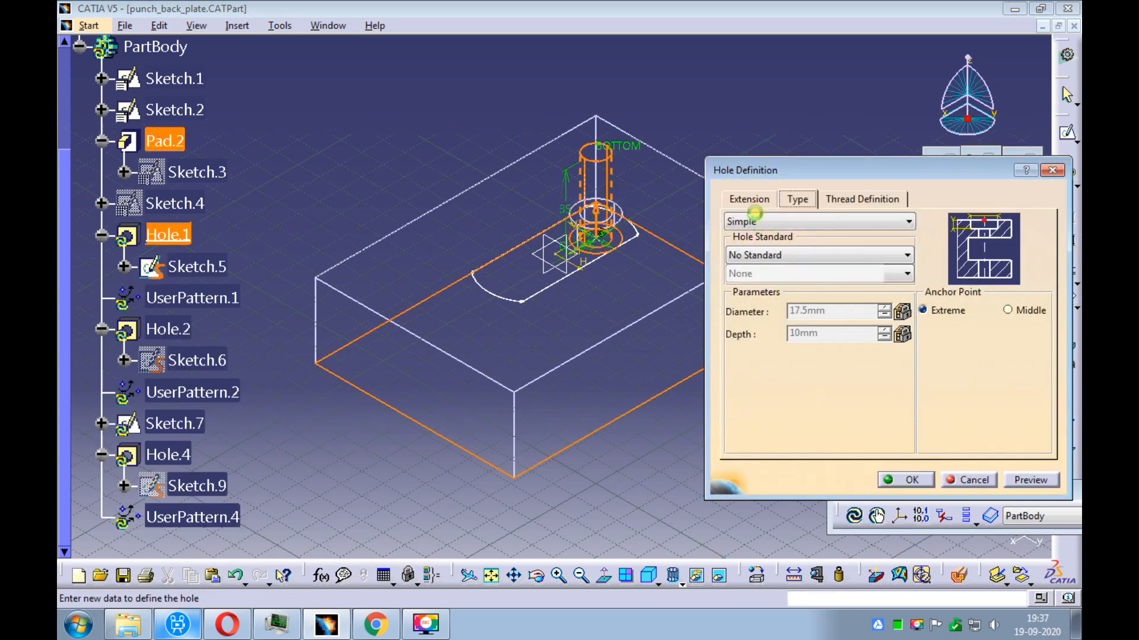
click(749, 199)
double_click(818, 256)
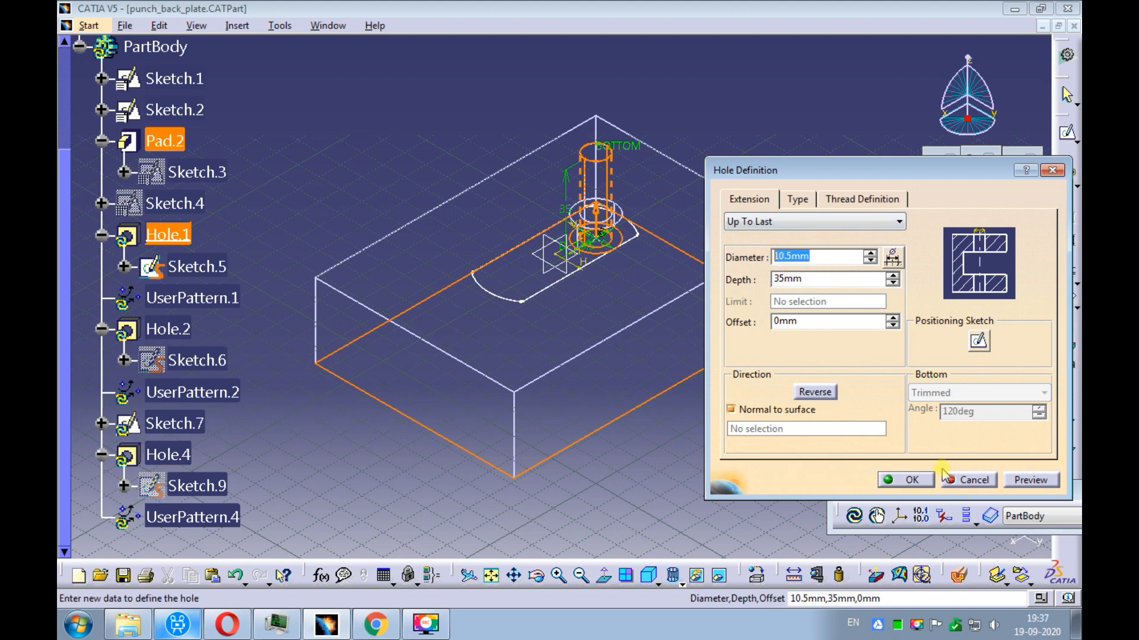
click(1030, 481)
click(905, 480)
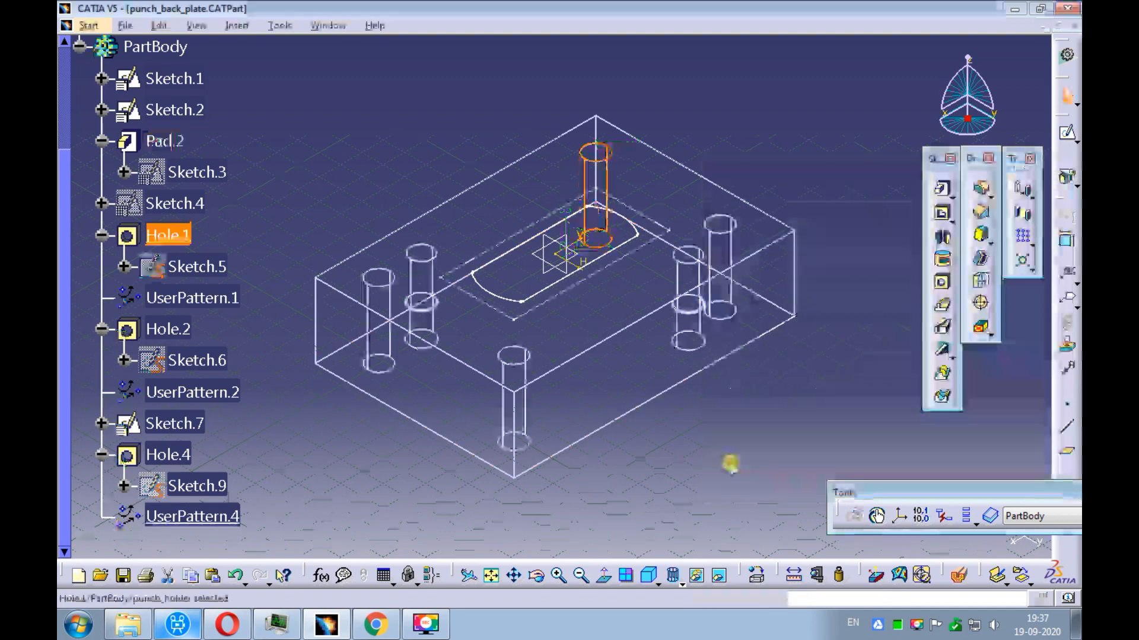
click(723, 464)
- Restore the shading with edges display and delete Sketch.1 together with its child Sketch.2
click(676, 580)
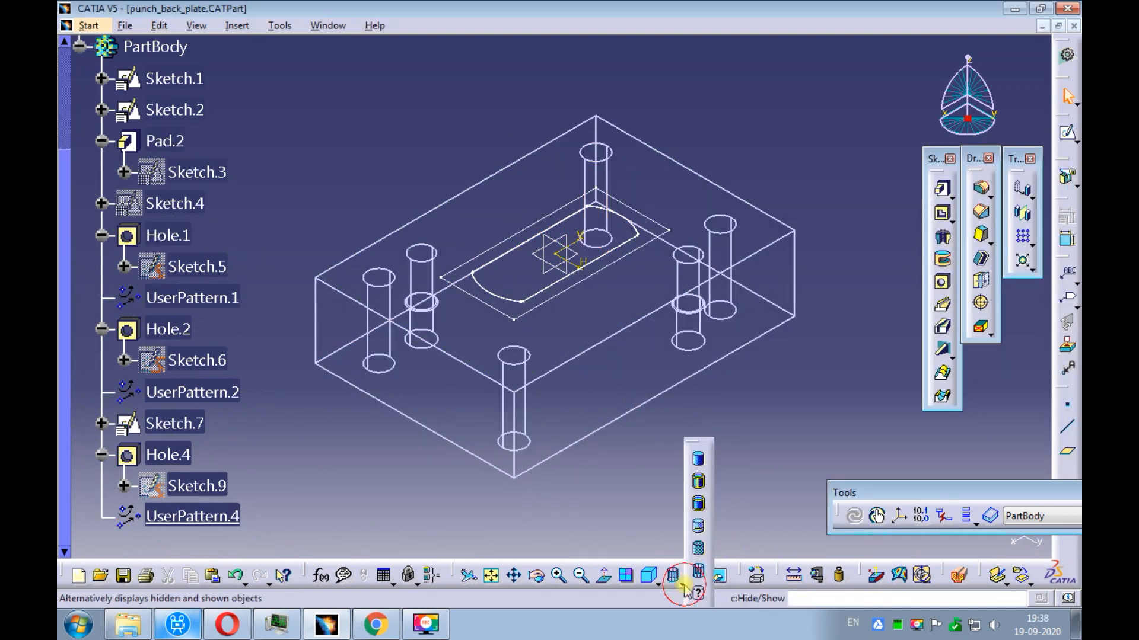
click(699, 484)
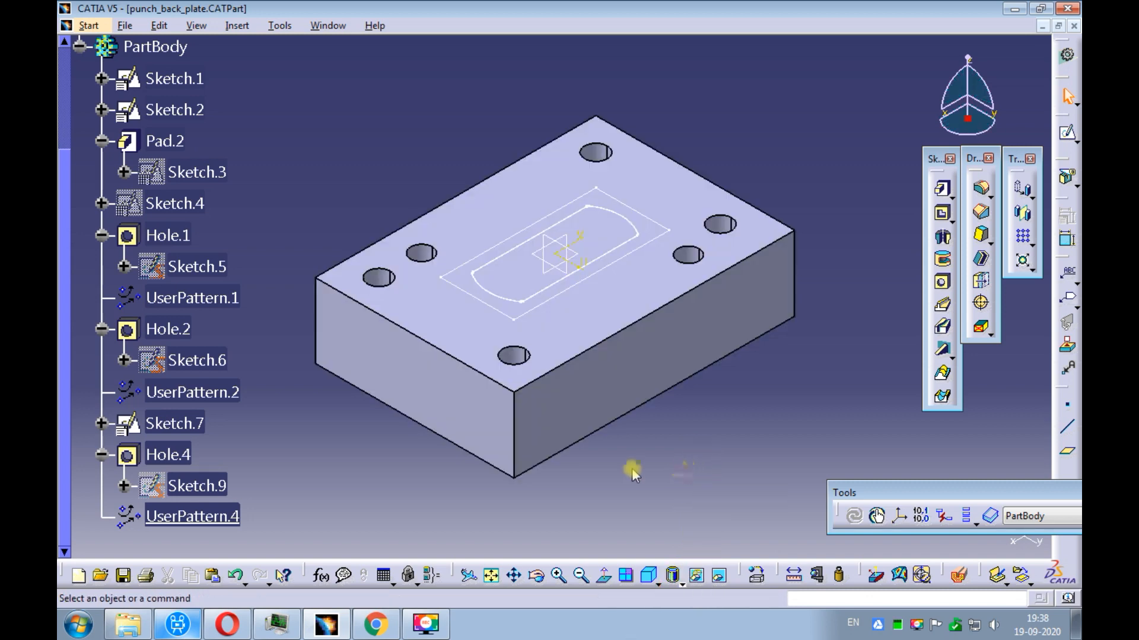
click(65, 77)
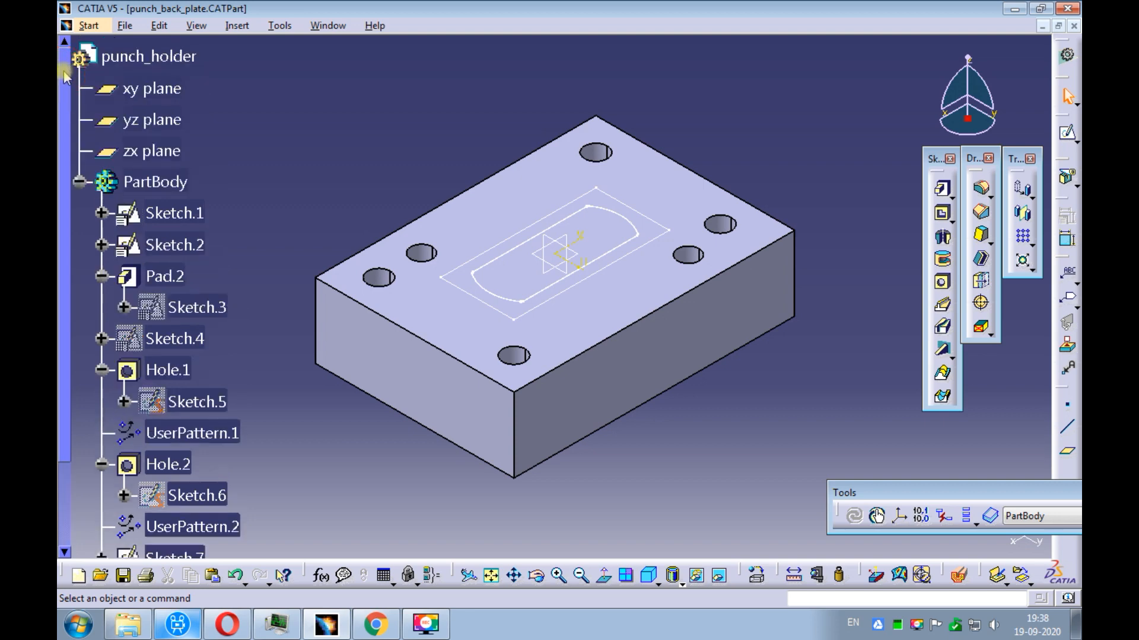
click(185, 218)
key(Delete)
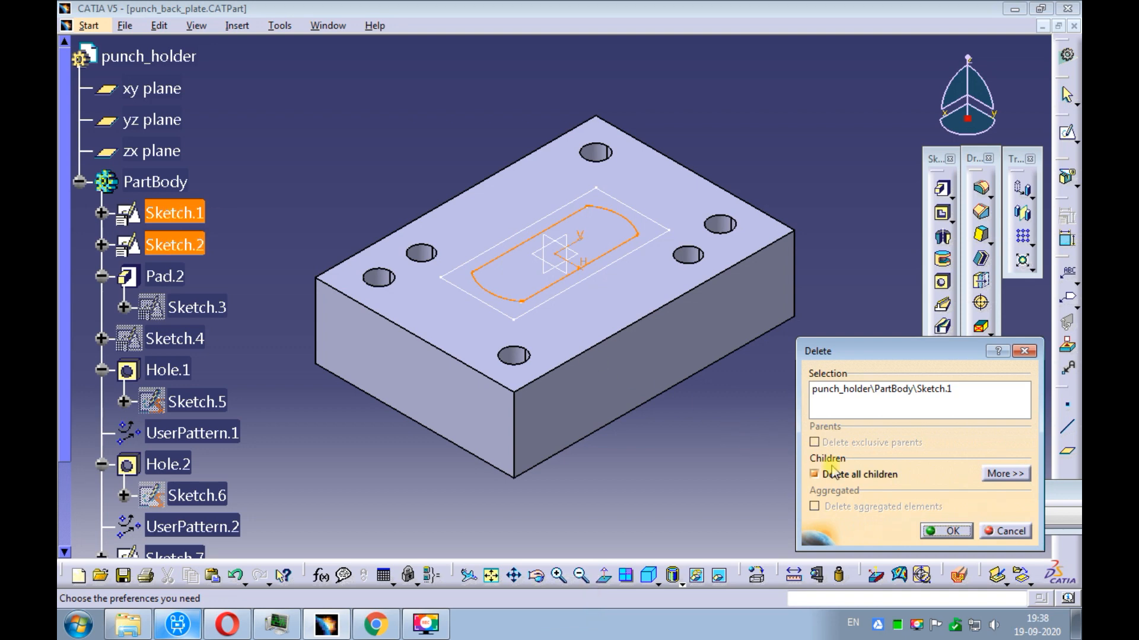
drag(62, 342, 64, 304)
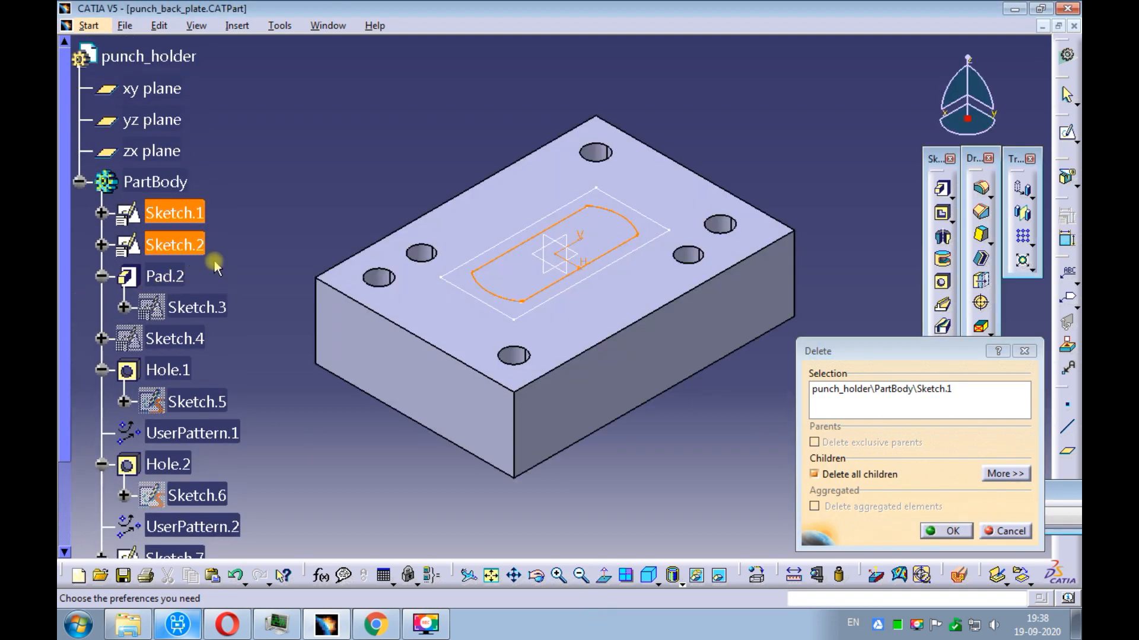
click(925, 527)
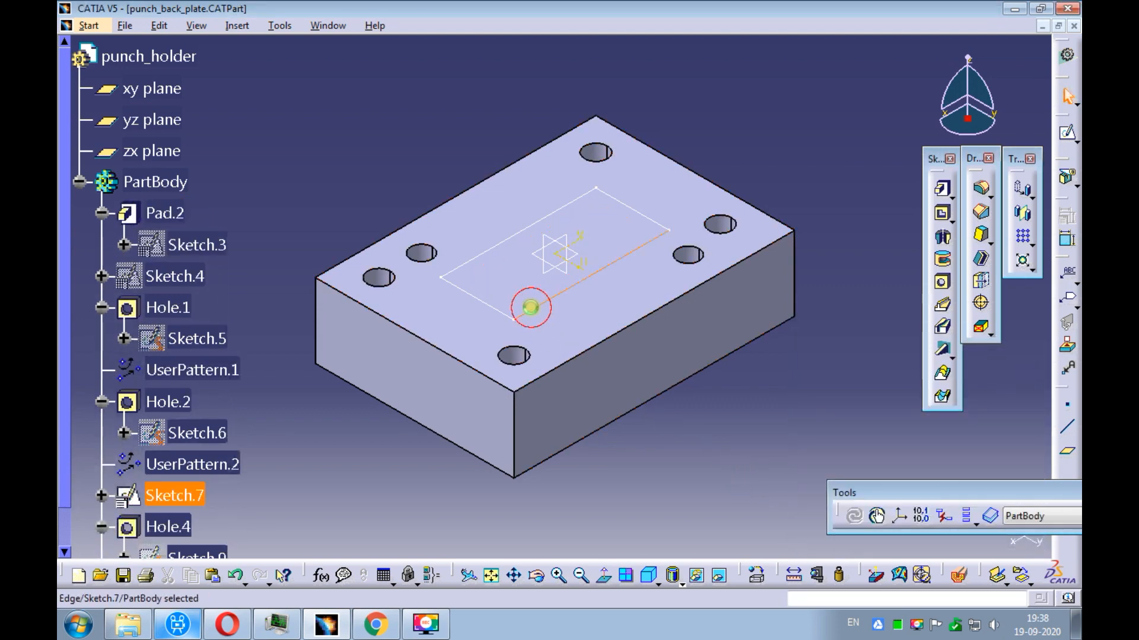
- Delete the leftover rectangular Sketch.7 on the plate's top face
click(195, 503)
scroll(62, 469, down, 2)
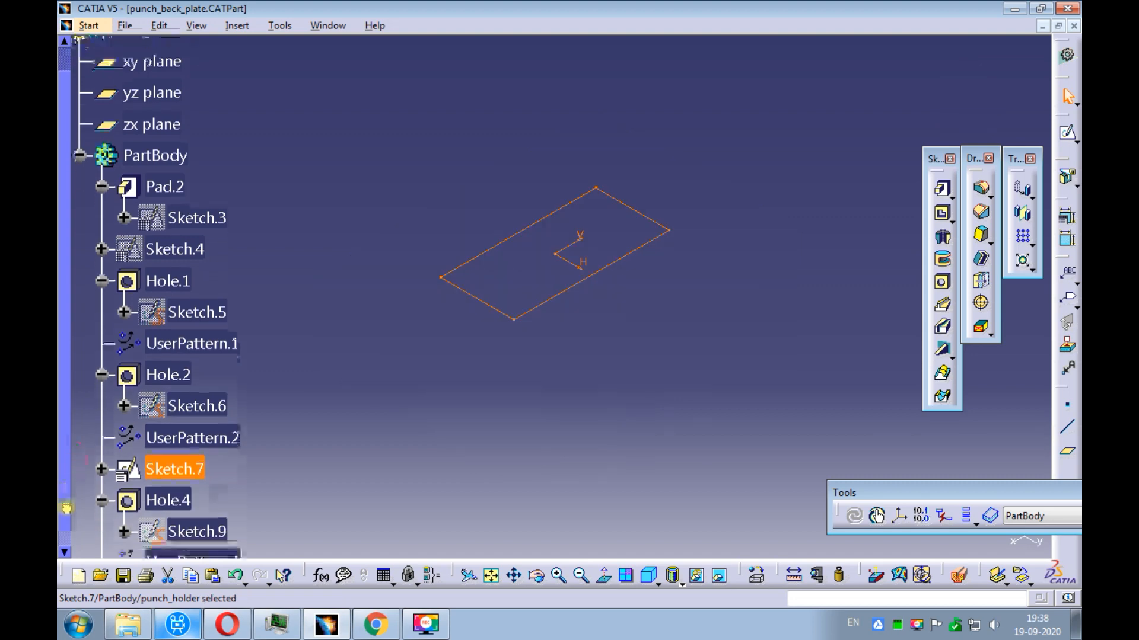
key(Delete)
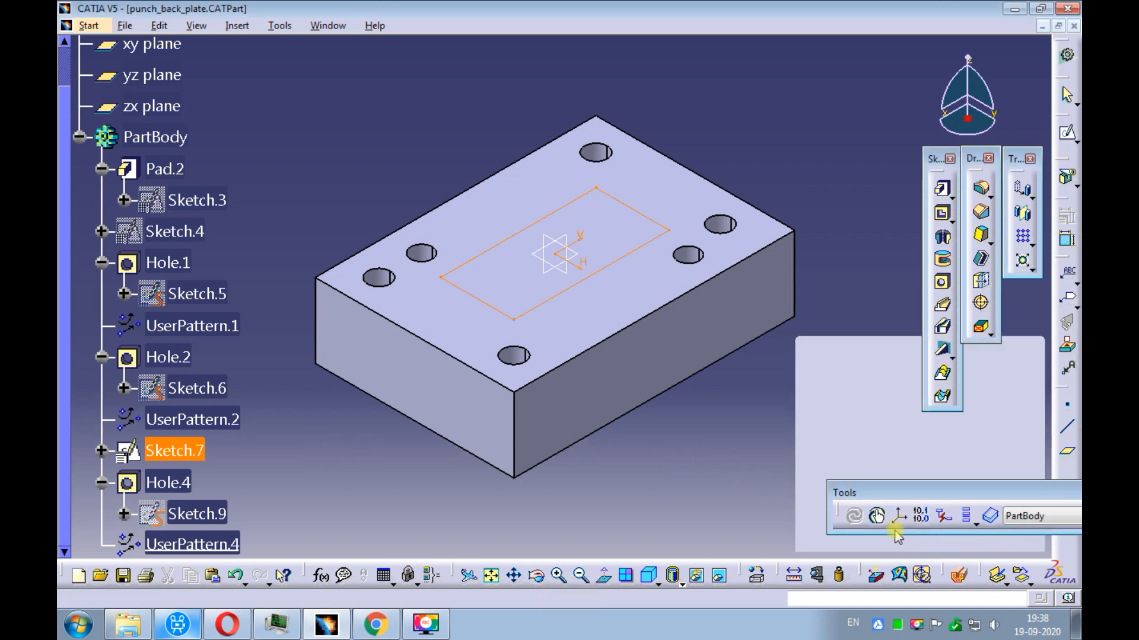
- In wireframe display, delete Hole.4 and its pattern while keeping its aggregated sketch, and return to shading with edges
click(682, 585)
click(695, 573)
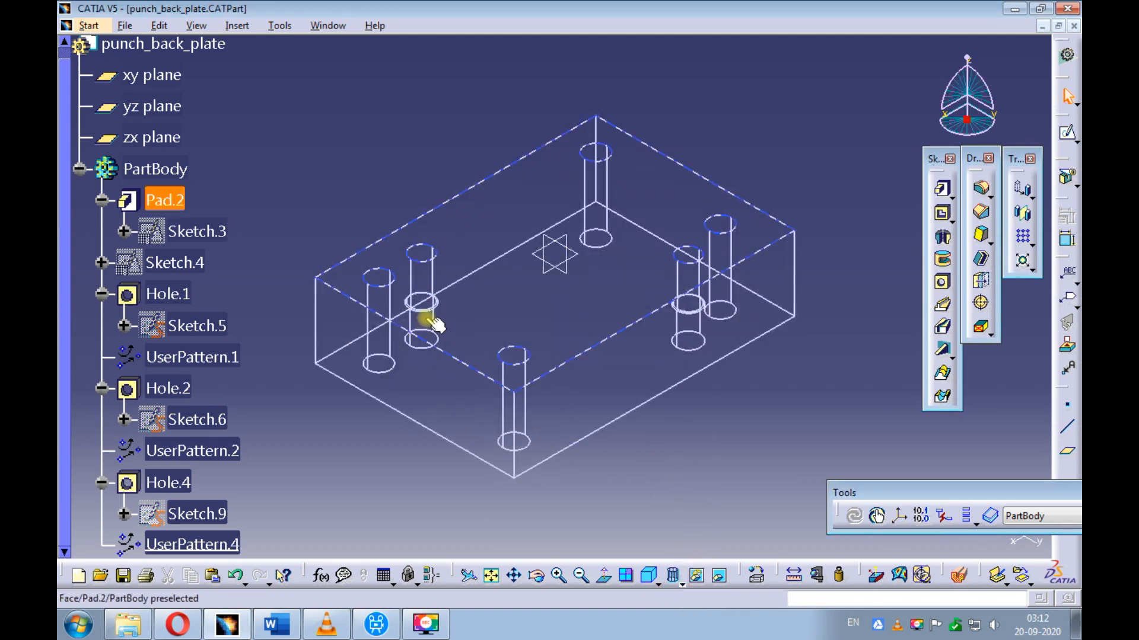
right_click(190, 488)
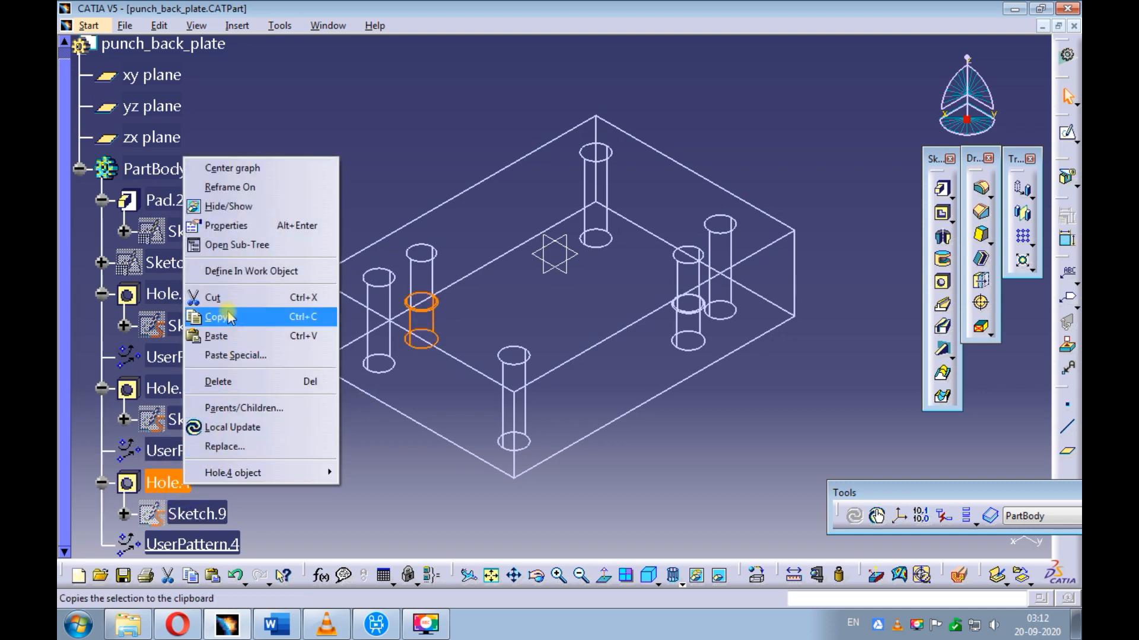
click(219, 381)
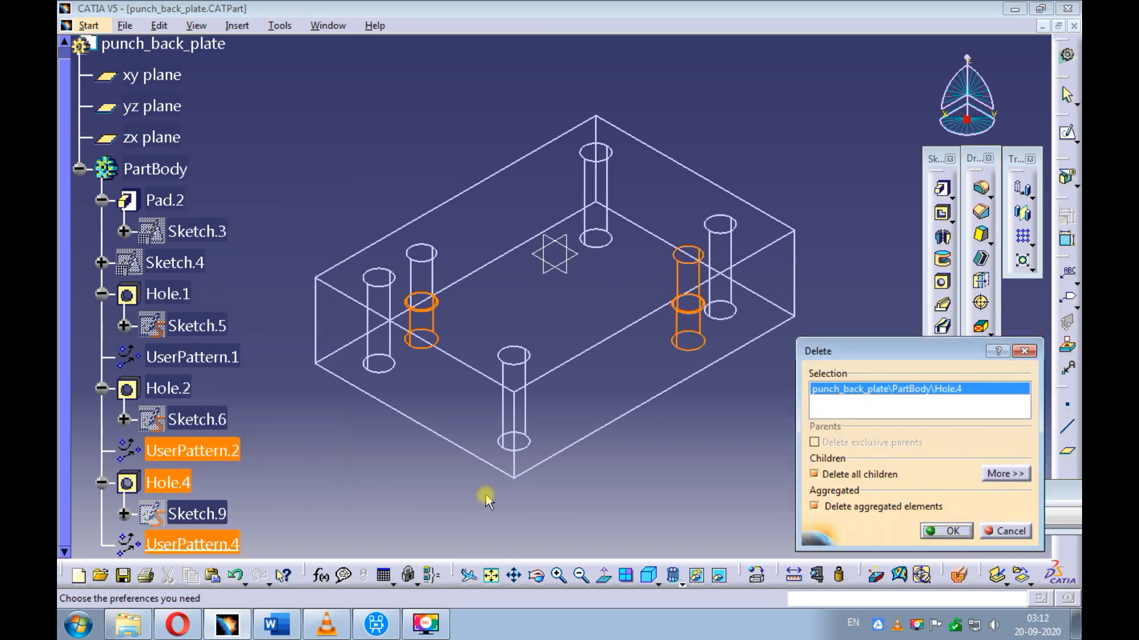
click(824, 507)
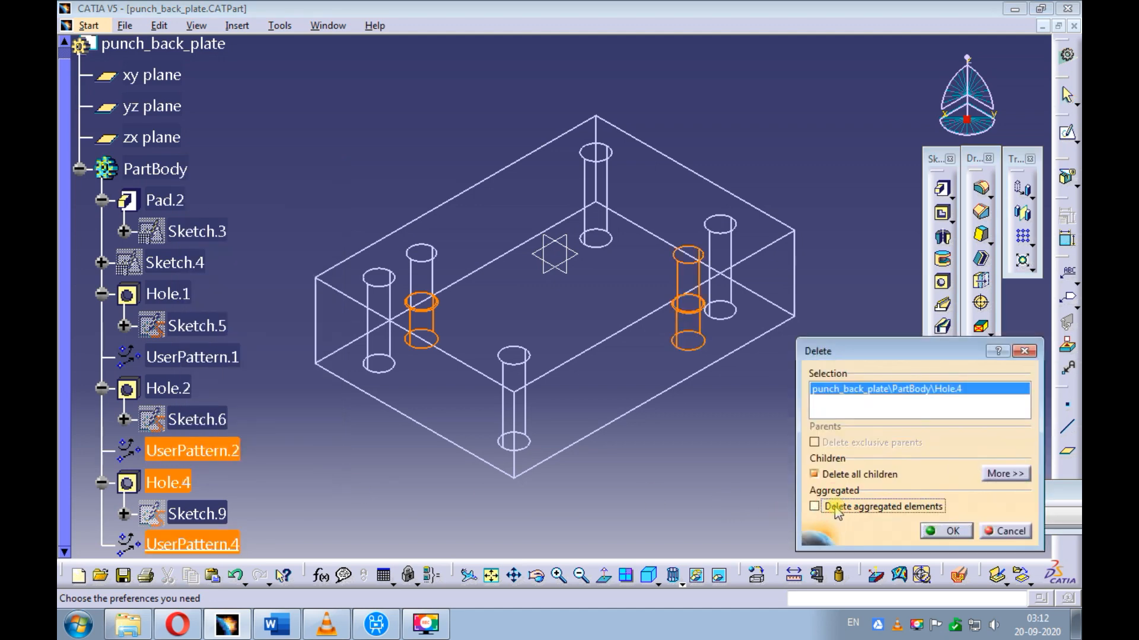
click(947, 531)
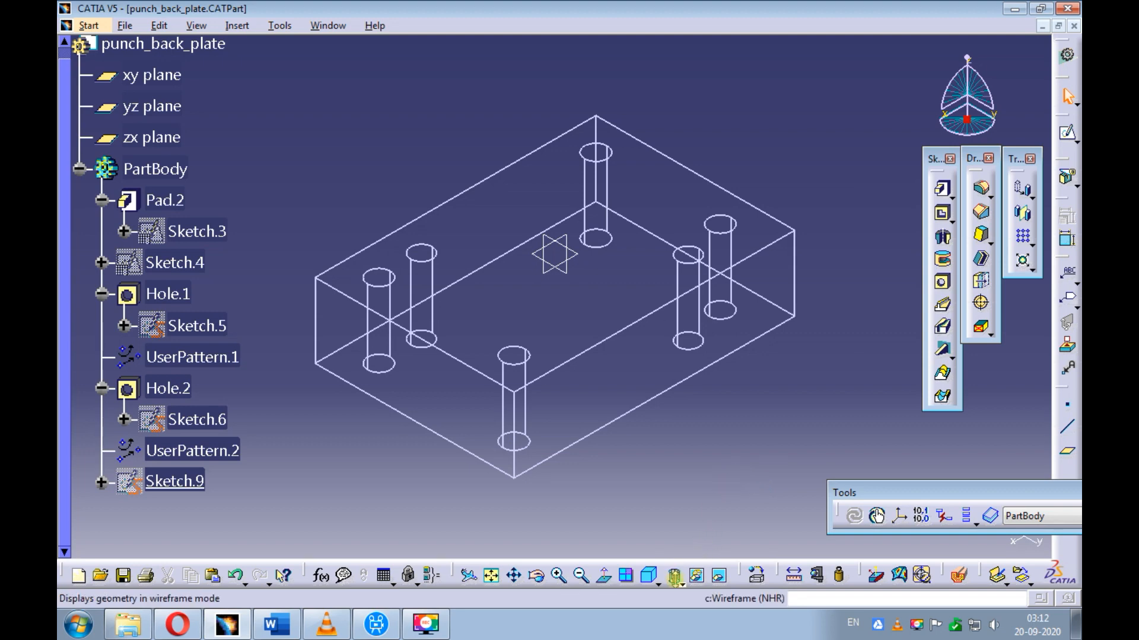
click(680, 583)
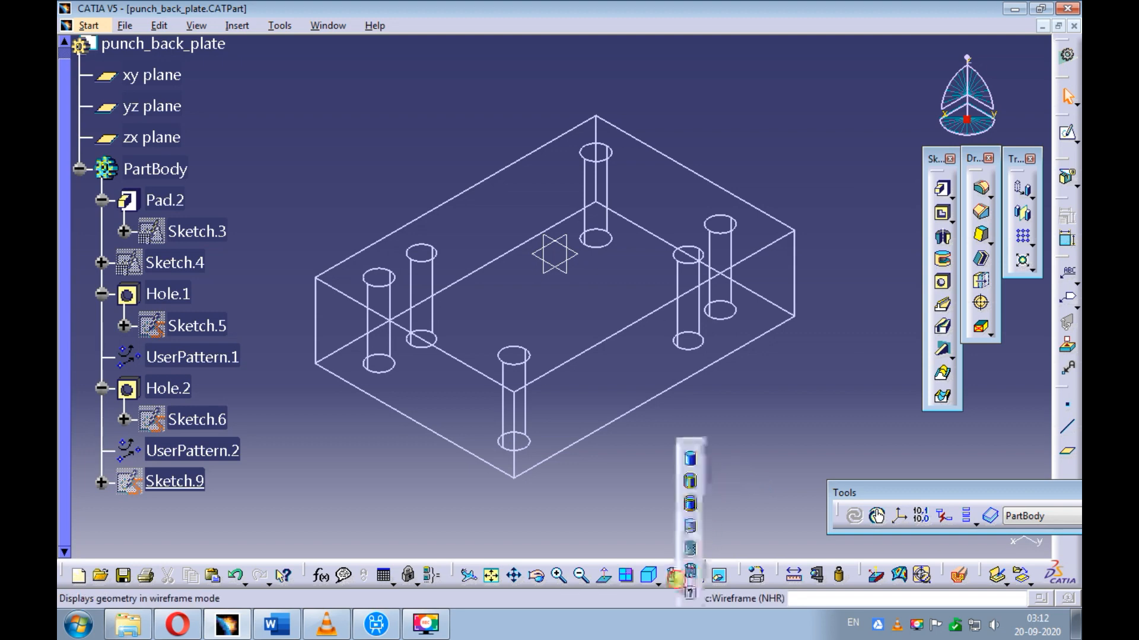
click(690, 484)
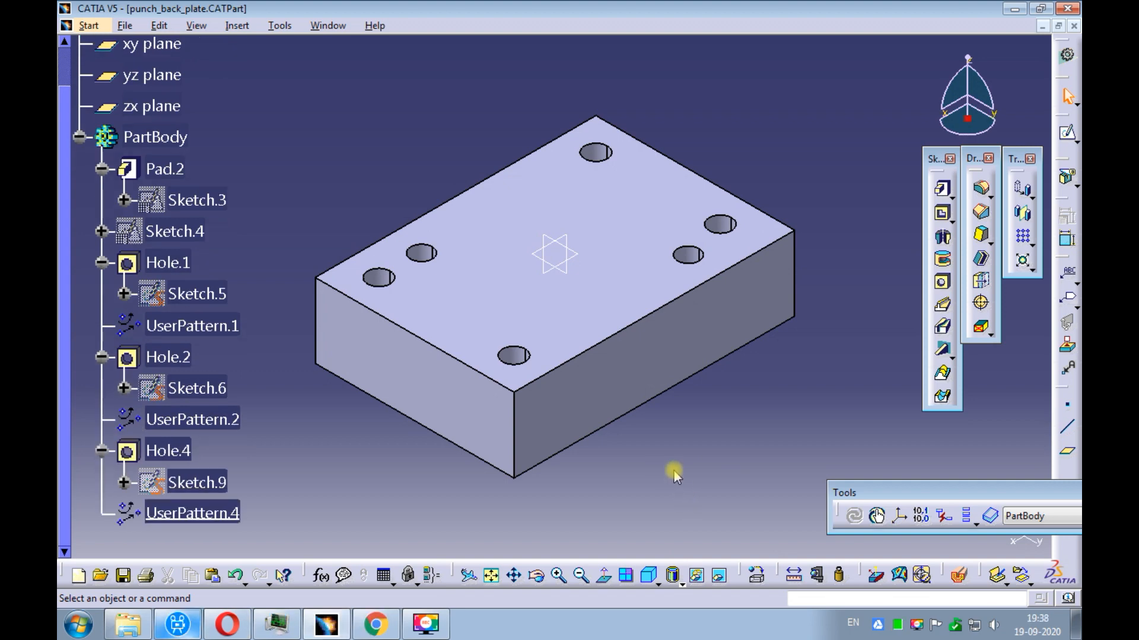
- Set the length of the plate's Pad.2 to 10 mm
click(782, 295)
double_click(783, 295)
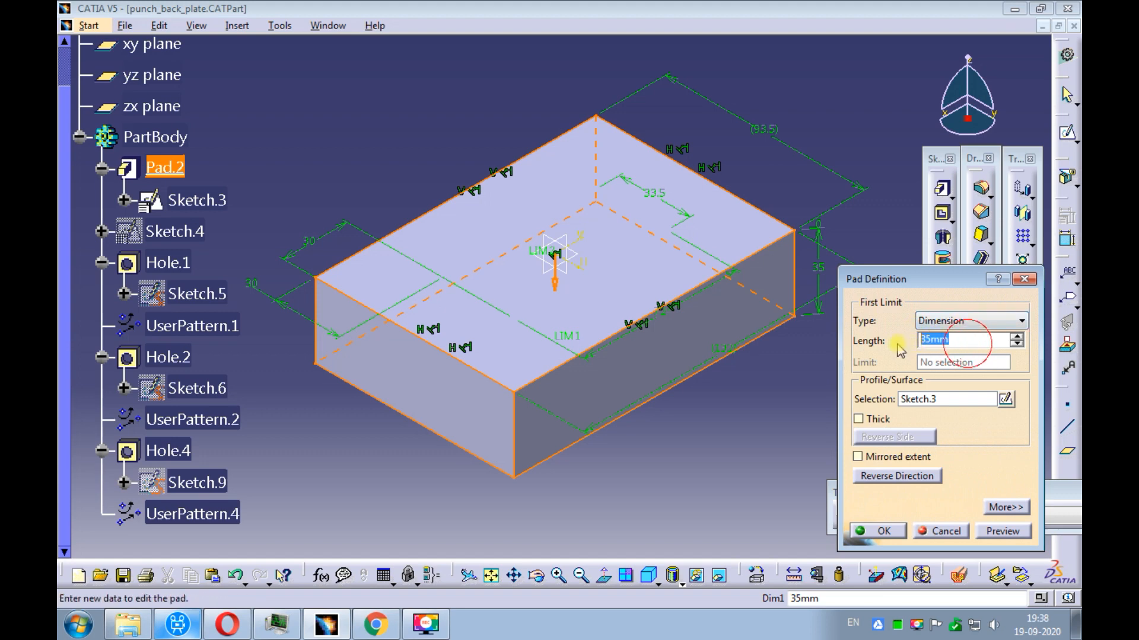
text(10)
key(Return)
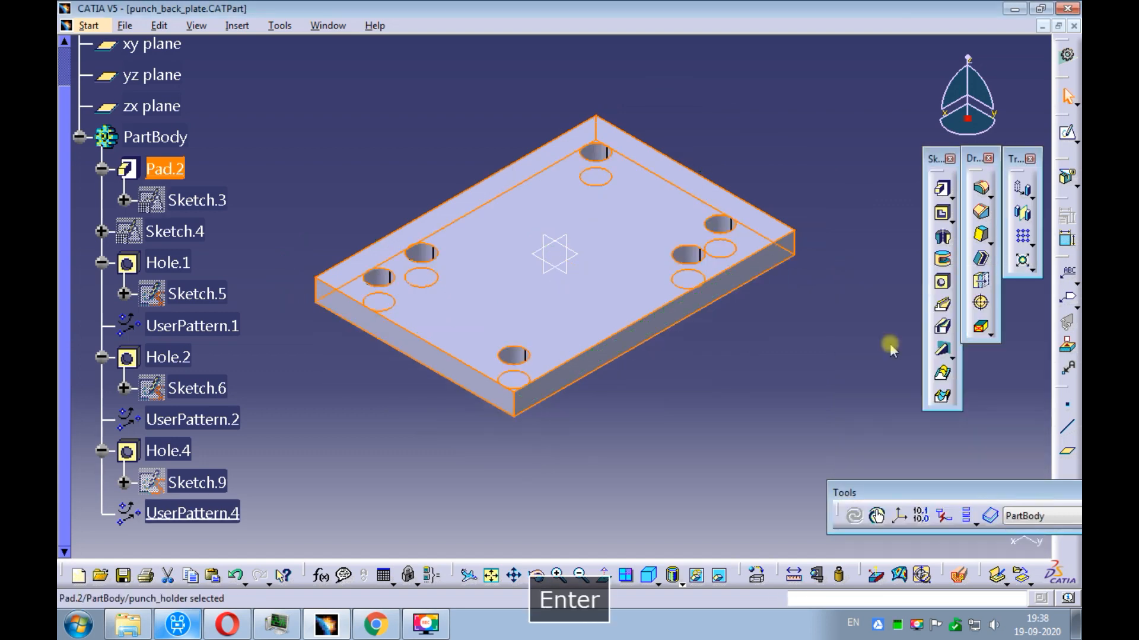
- Save the punch_back_plate part and switch to the Punch_Assembly.CATProduct document
click(776, 373)
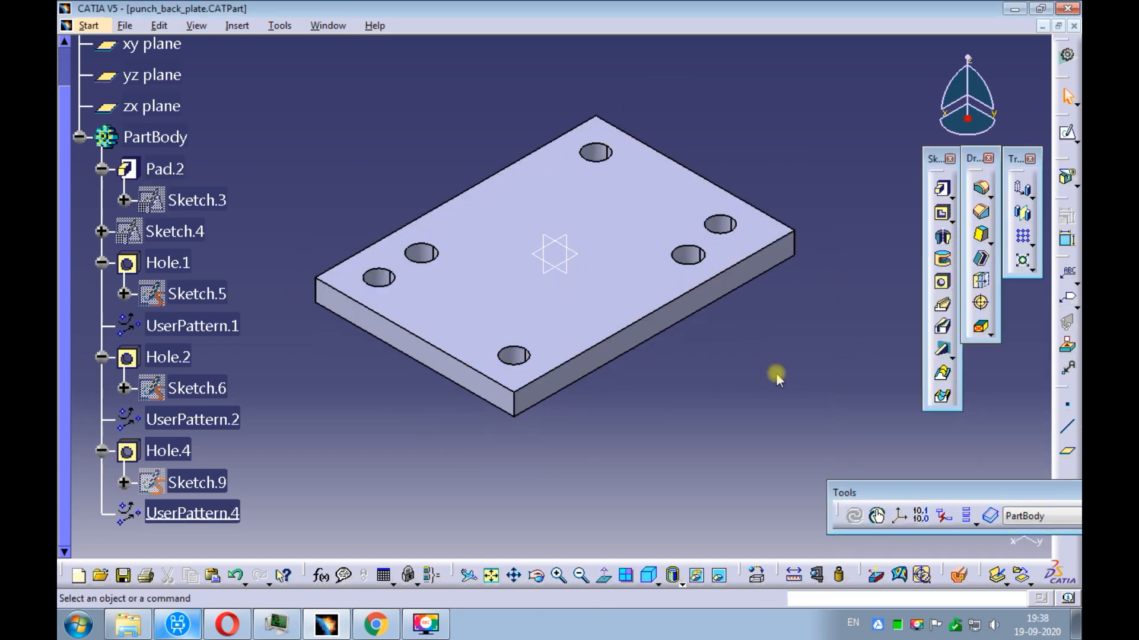
key(ctrl+s)
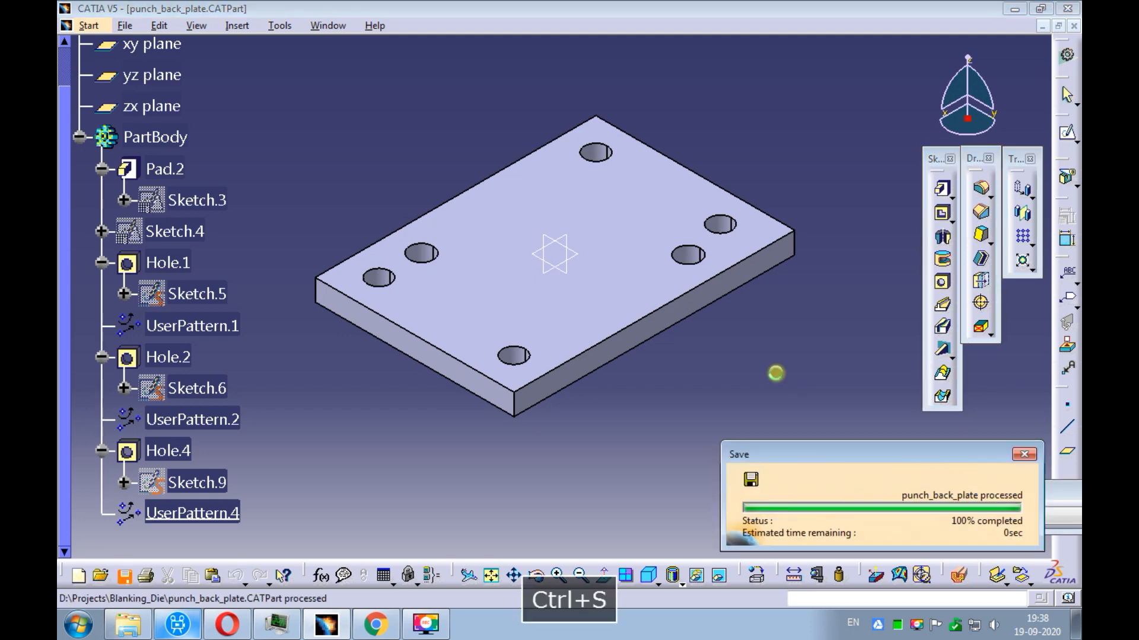
click(328, 26)
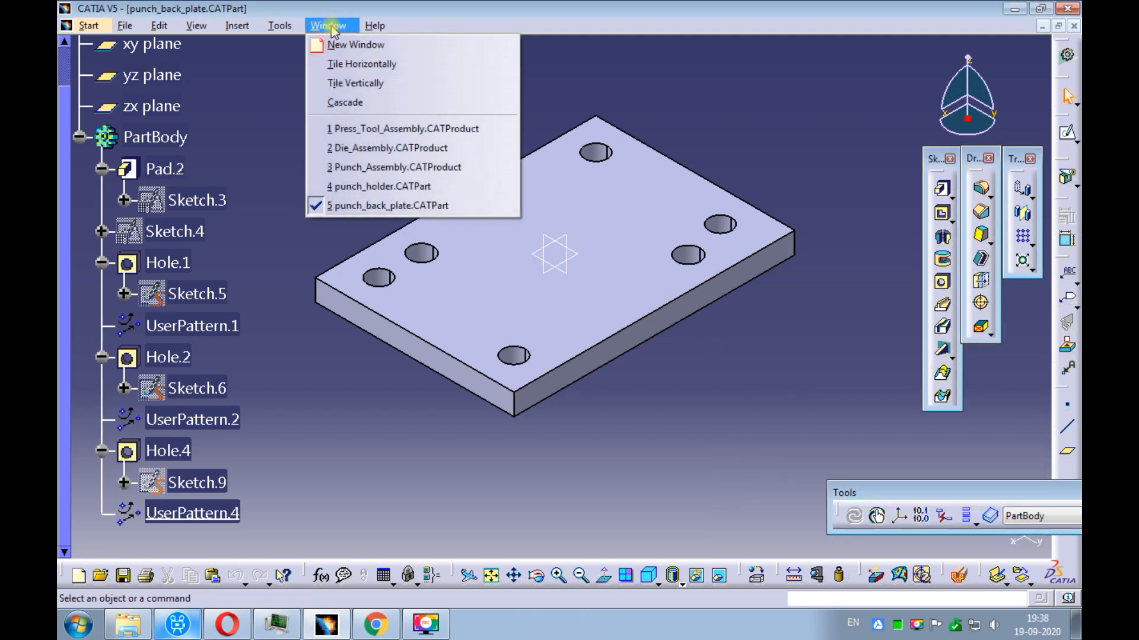
click(356, 167)
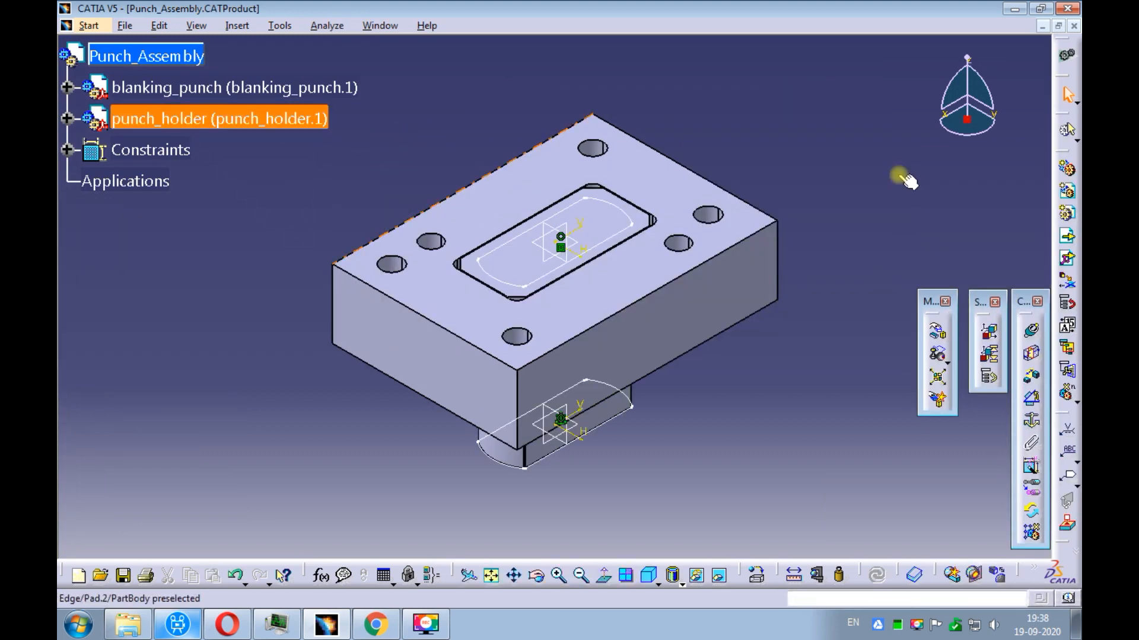
- Insert punch_back_plate.CATPart as an existing component into Punch_Assembly
click(1067, 237)
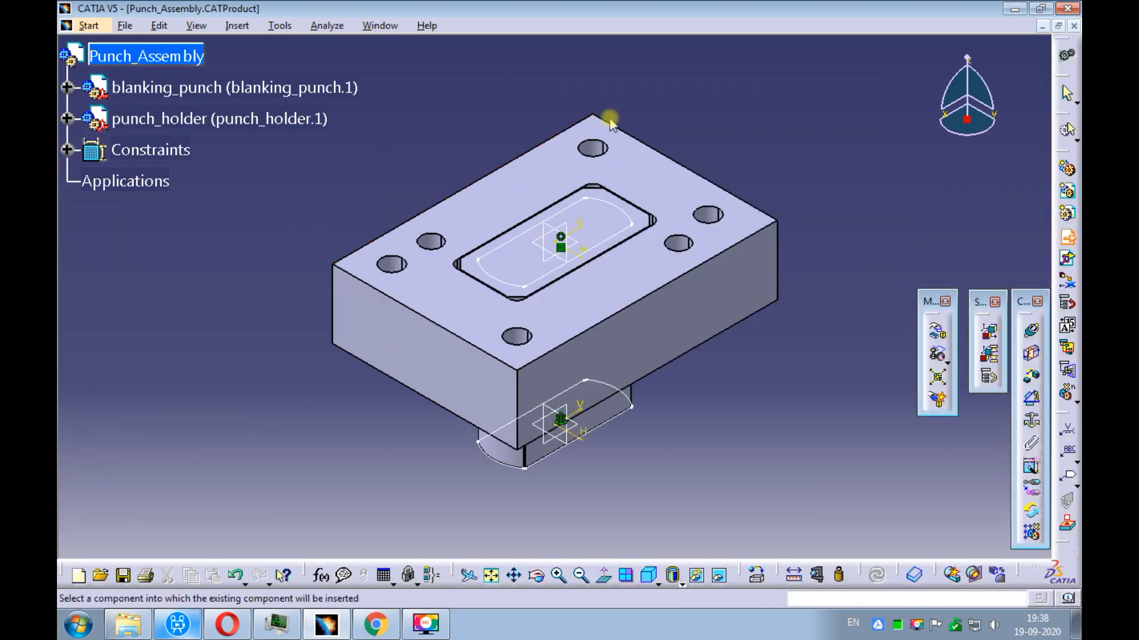
click(189, 57)
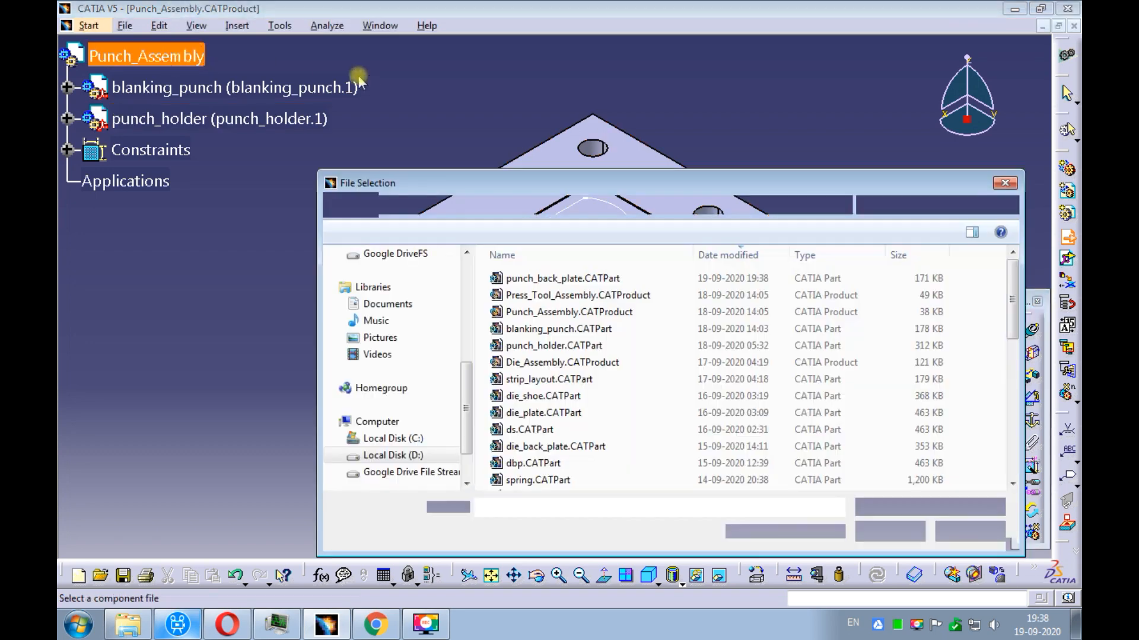
click(525, 279)
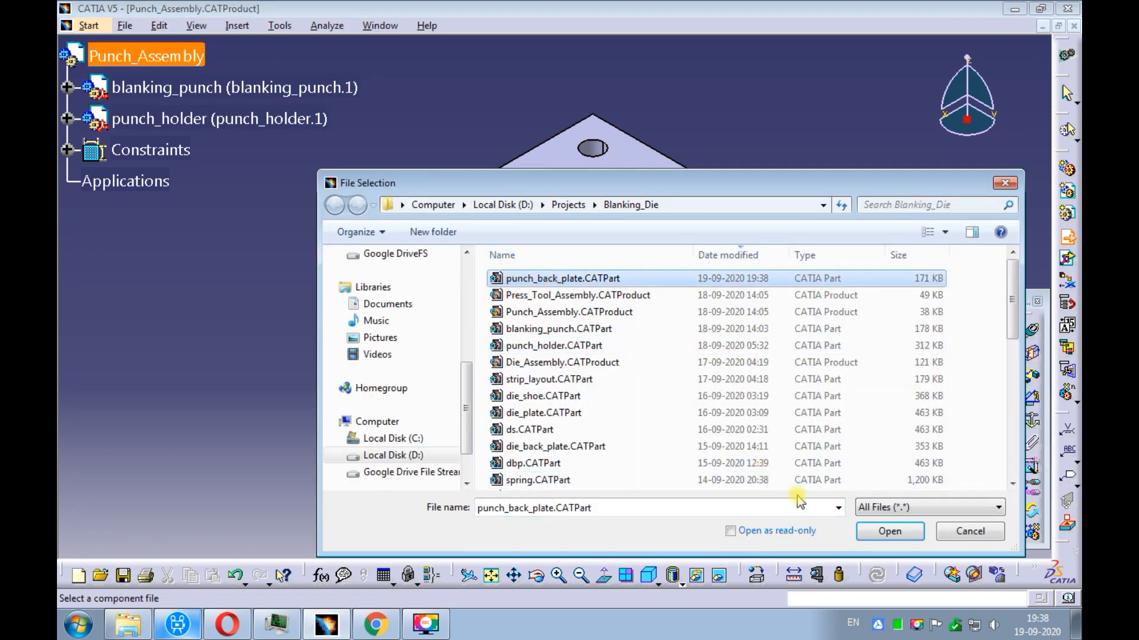
click(889, 532)
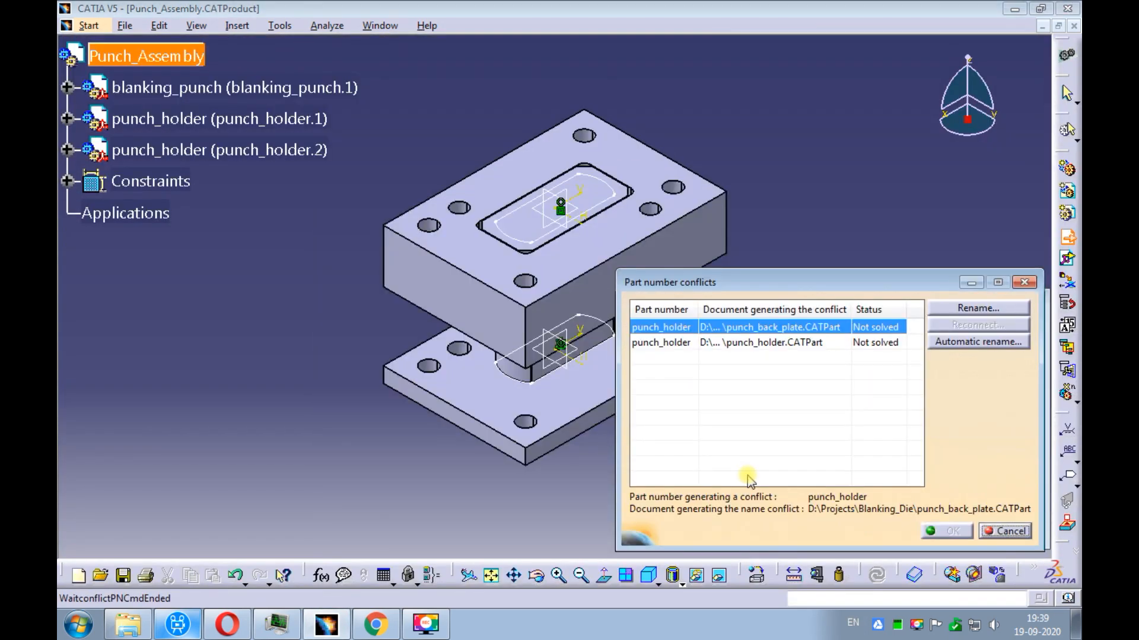
- Resolve the part number conflict by renaming the inserted plate's part number to punch_back_plate
click(948, 305)
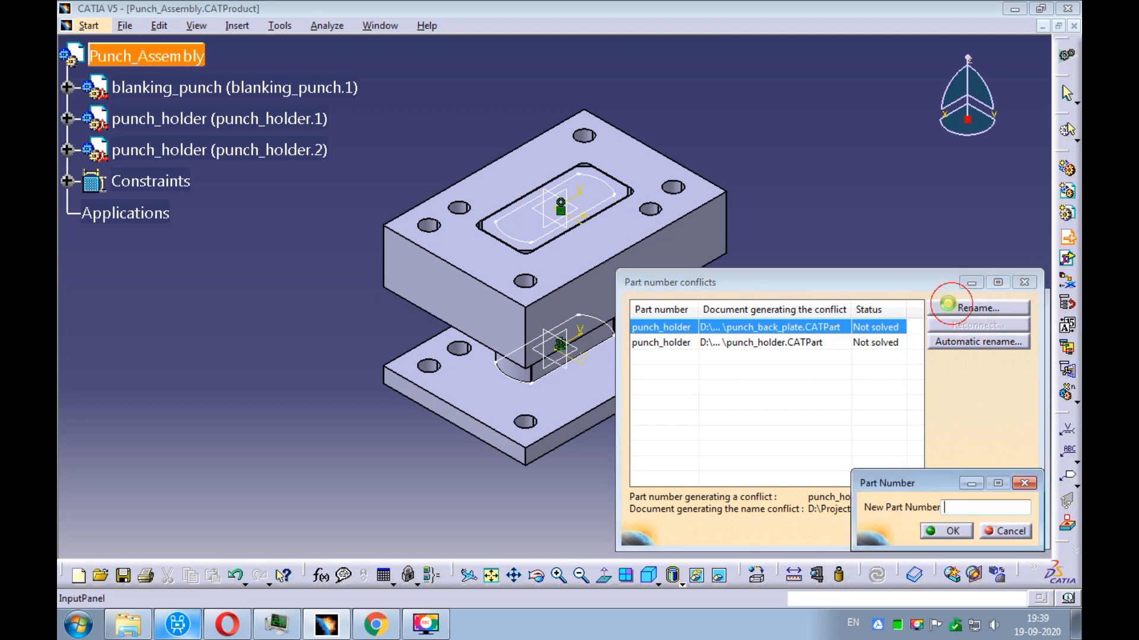
text(punc)
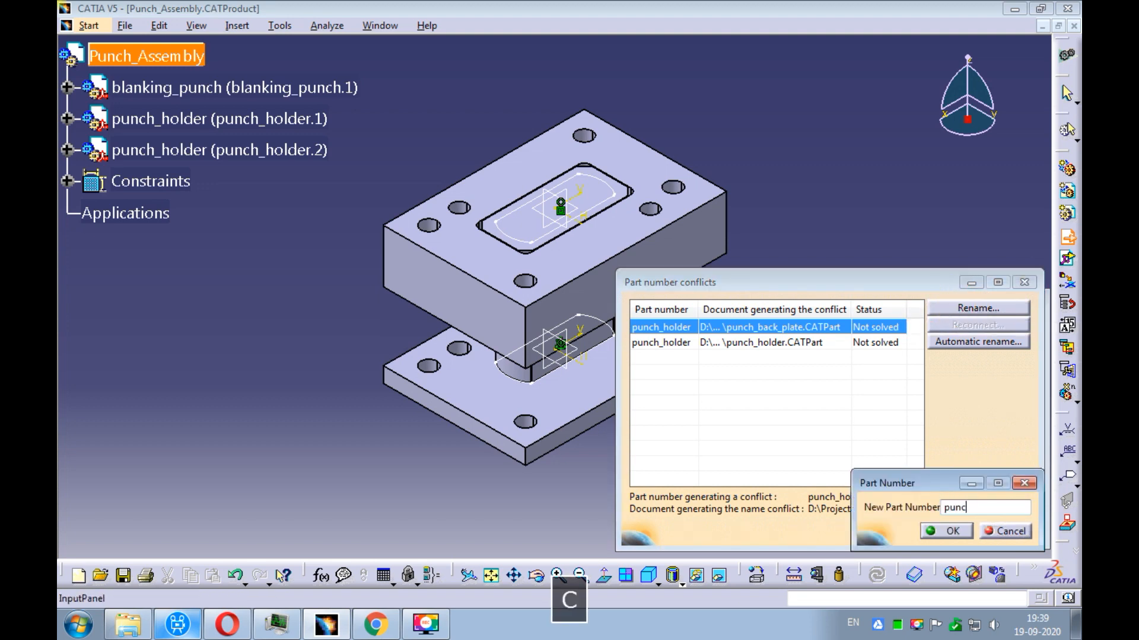
text(h_back_plate)
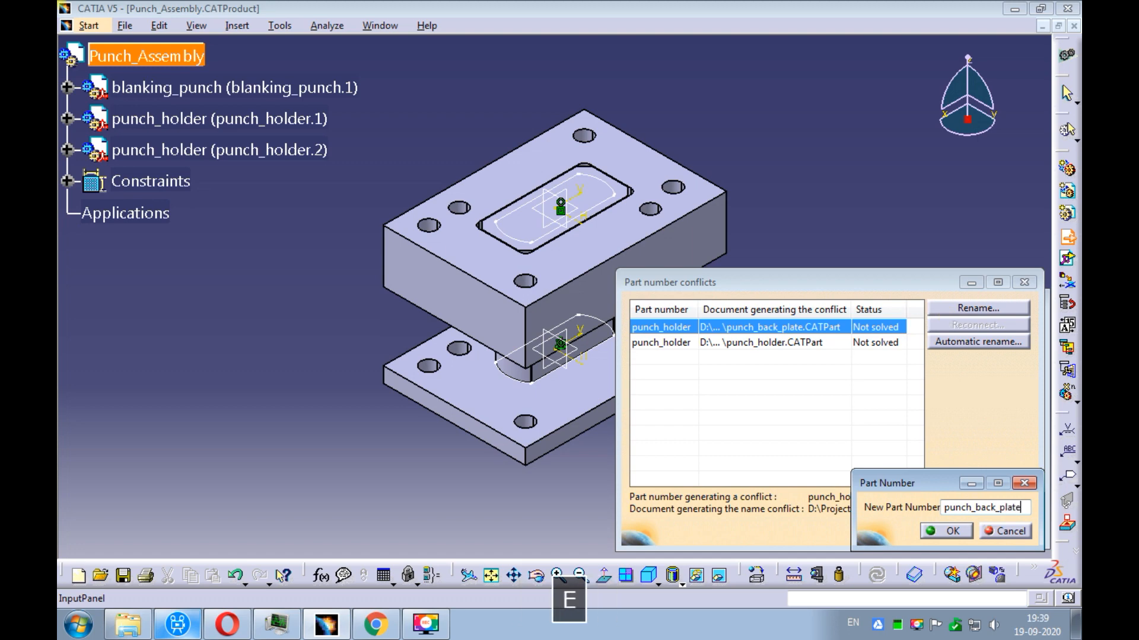
click(938, 532)
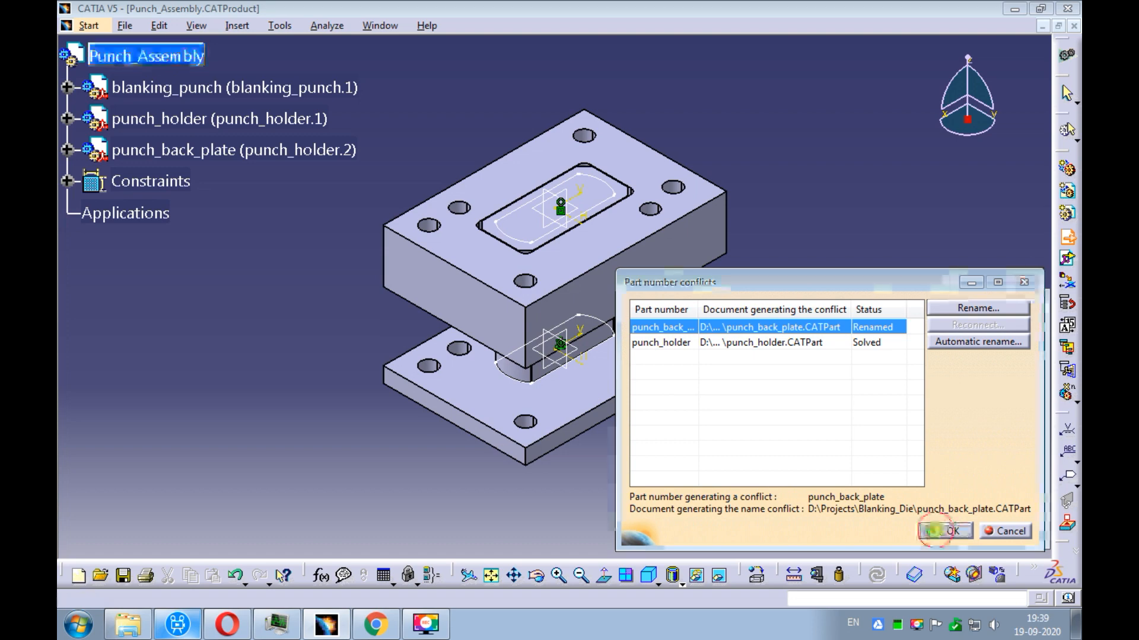
click(947, 532)
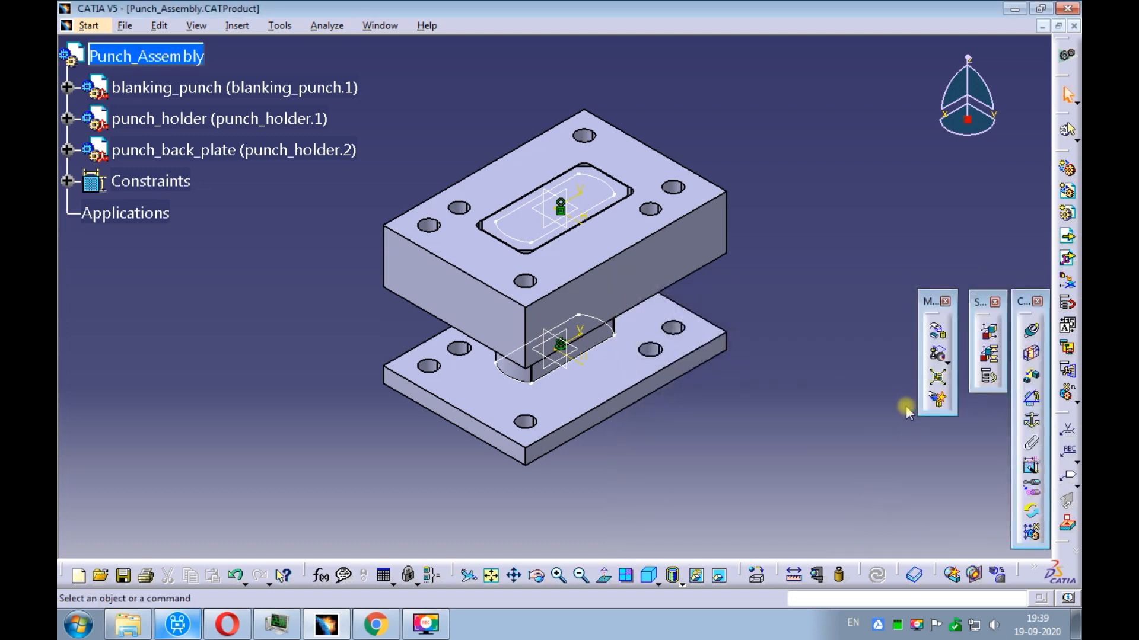
- Add coincidence constraints between two adjacent side faces of the back plate and the matching side faces of the punch holder
click(1032, 333)
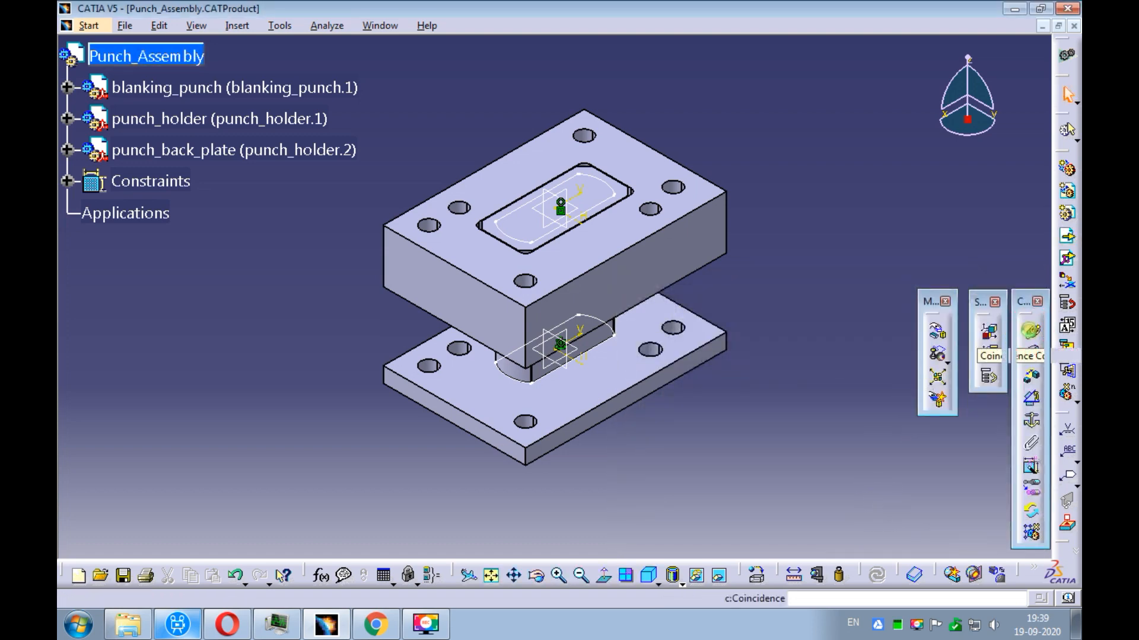
click(468, 426)
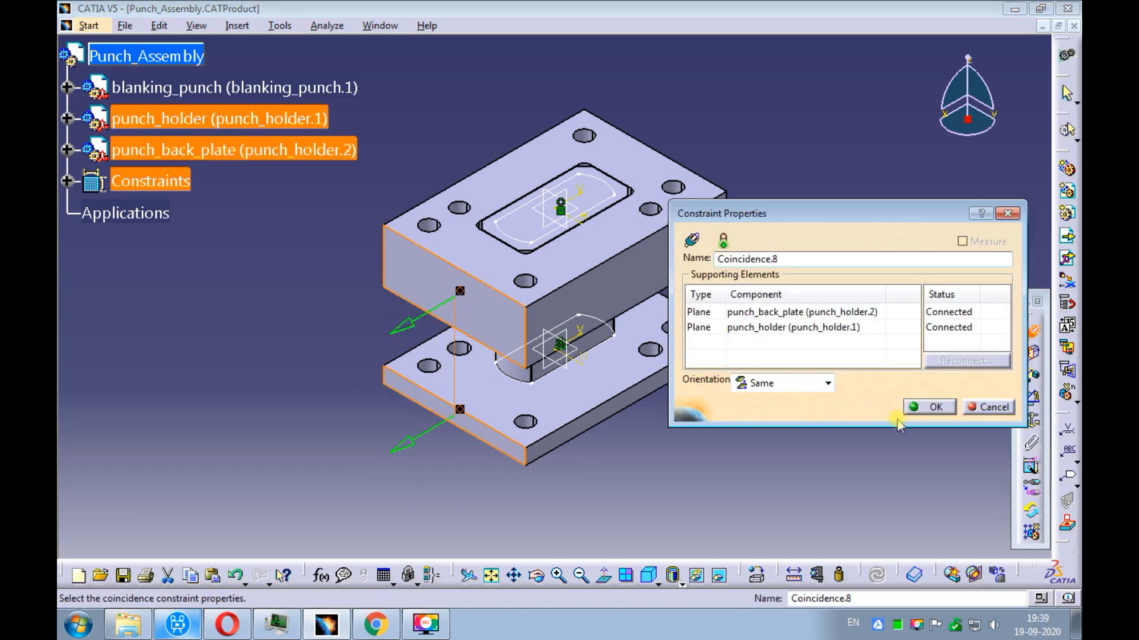
click(918, 409)
click(1032, 333)
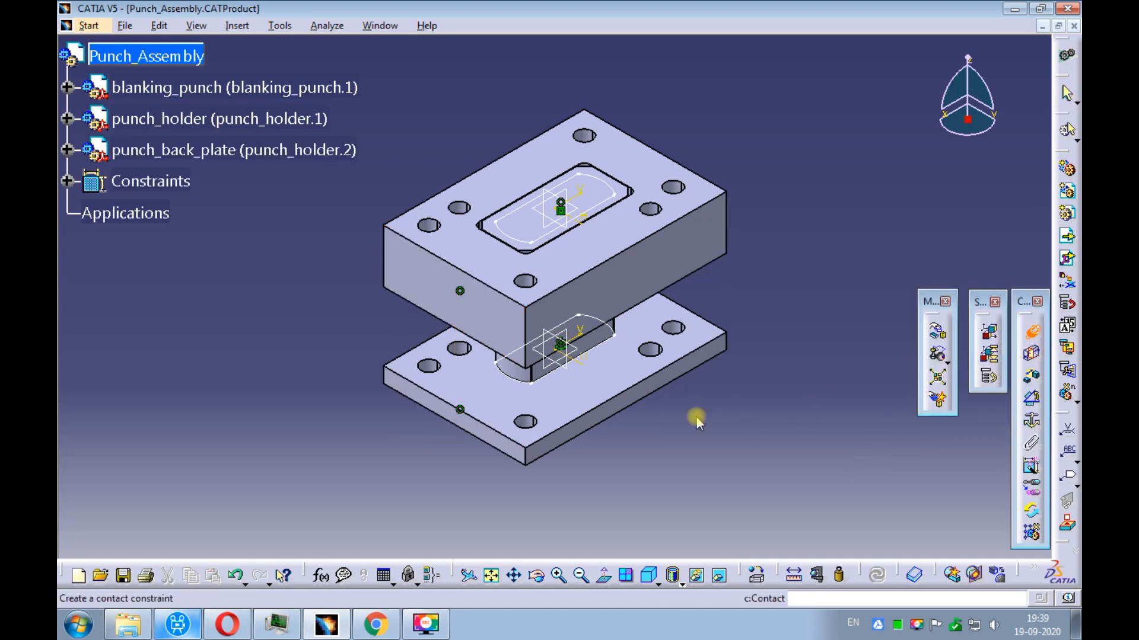
click(604, 427)
click(618, 289)
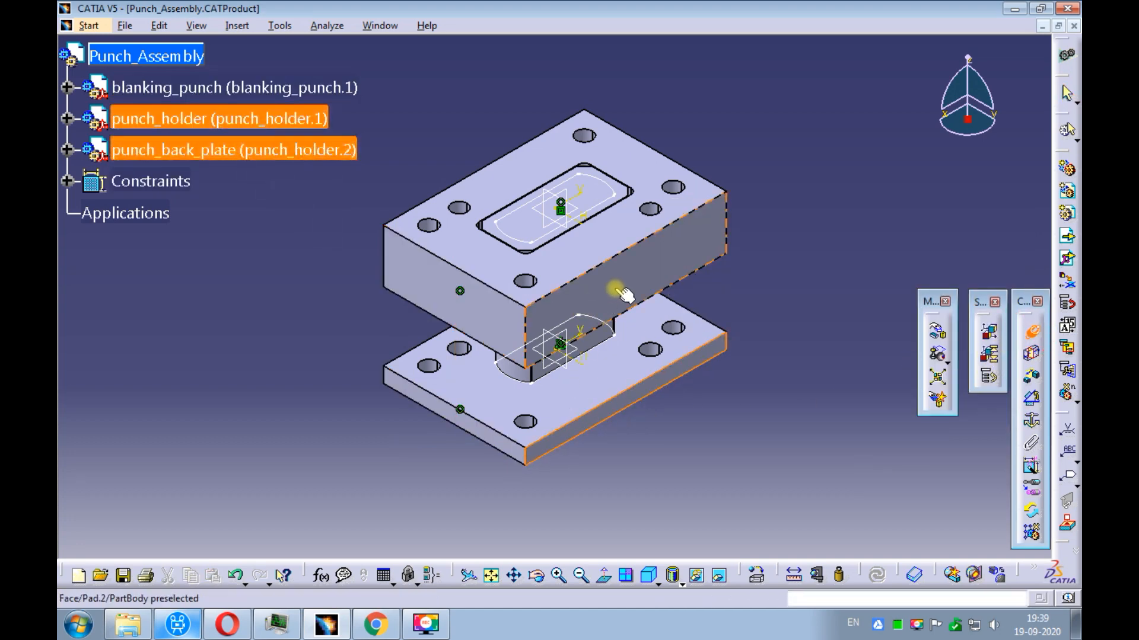
click(930, 408)
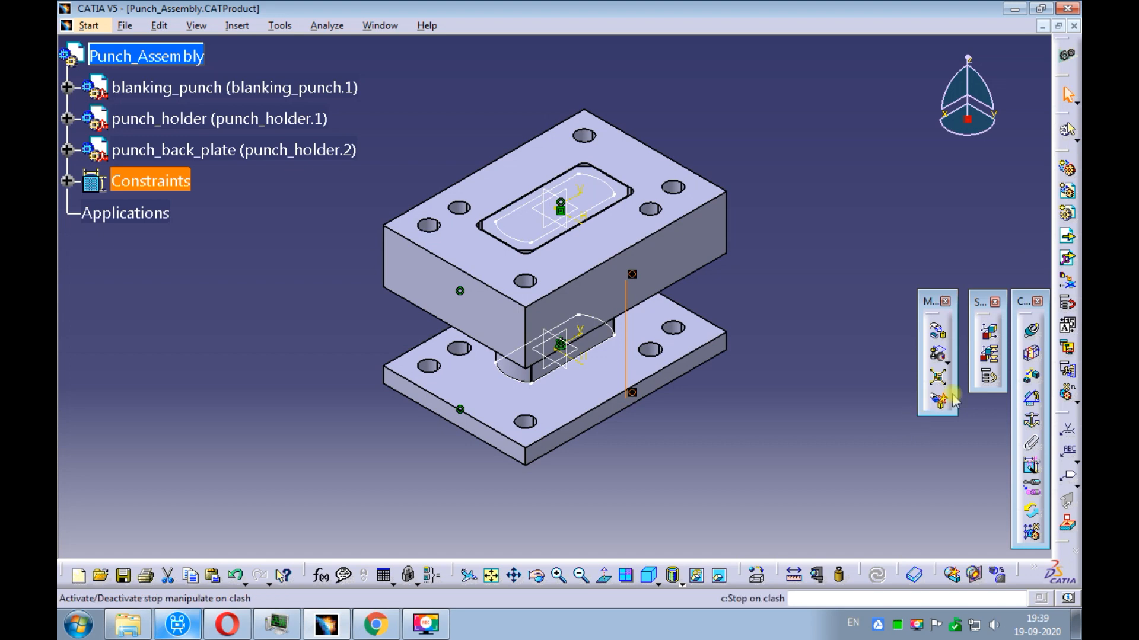
- Add a surface contact between the punch holder's top face and the back plate's underside, and update the assembly
click(1030, 354)
click(649, 178)
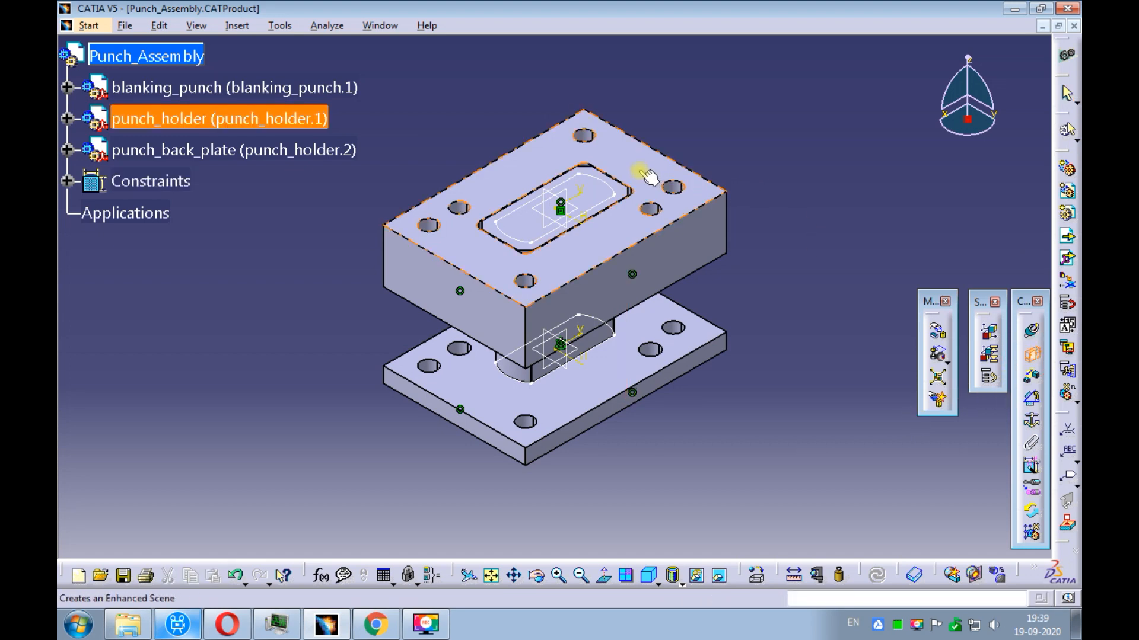
middle_drag(644, 386, 620, 394)
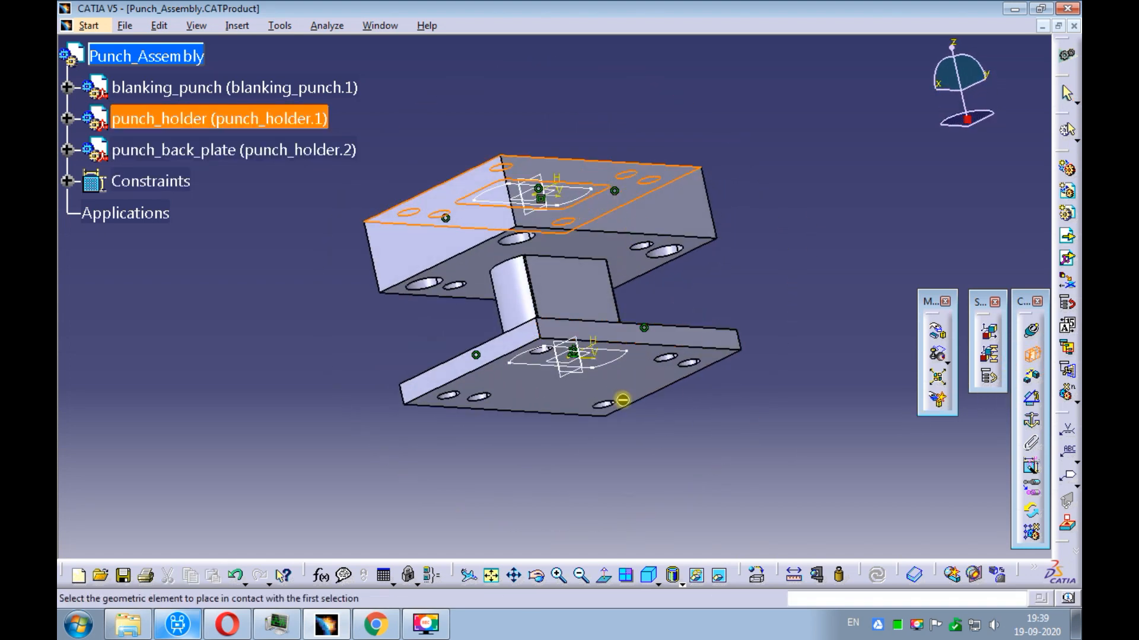
click(620, 384)
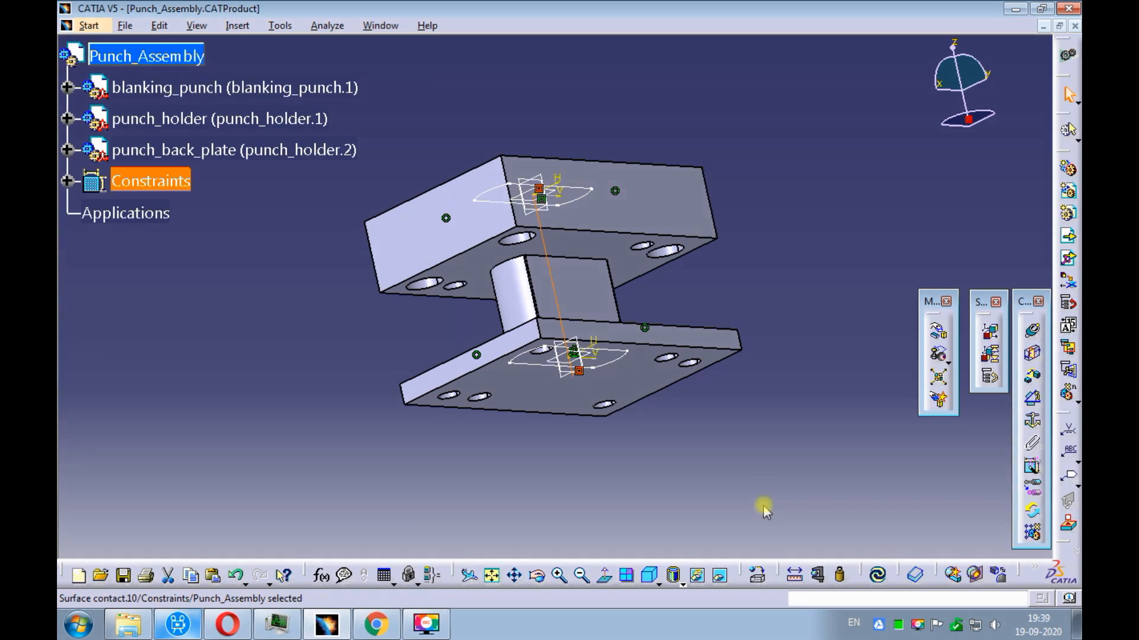
click(492, 576)
click(495, 578)
click(876, 575)
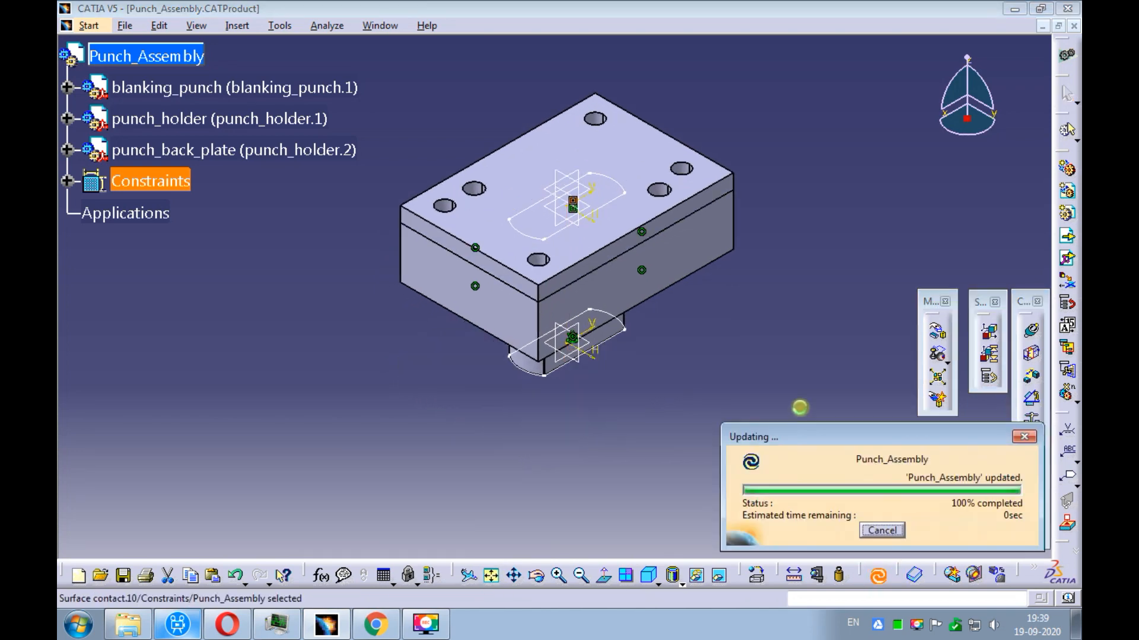
- Save the punch assembly and all other modified documents
key(ctrl+s)
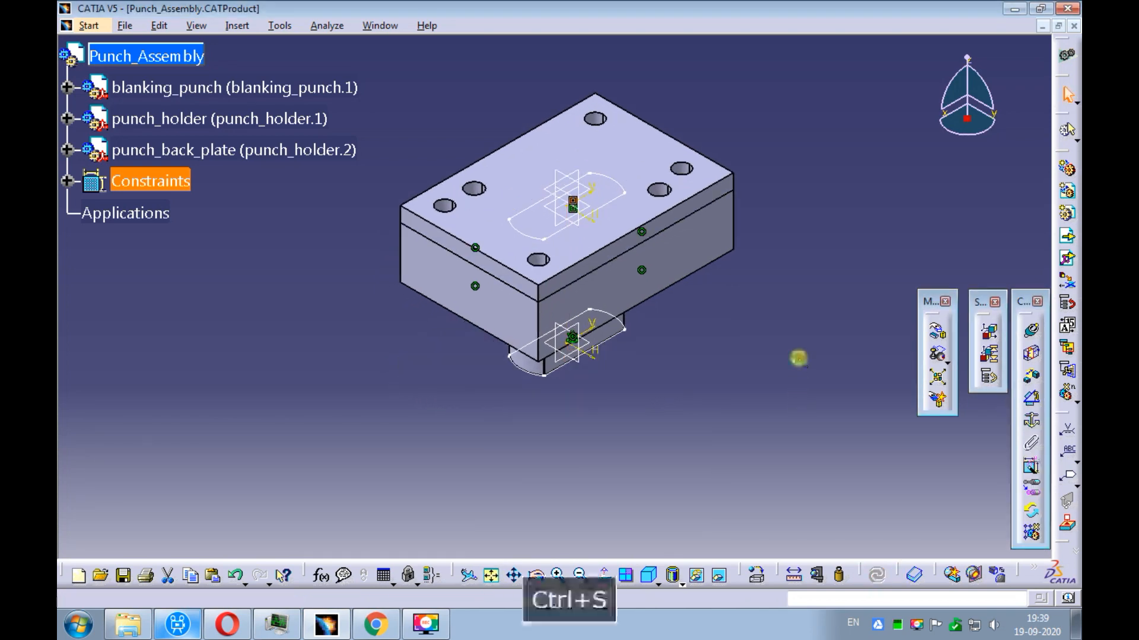
click(593, 356)
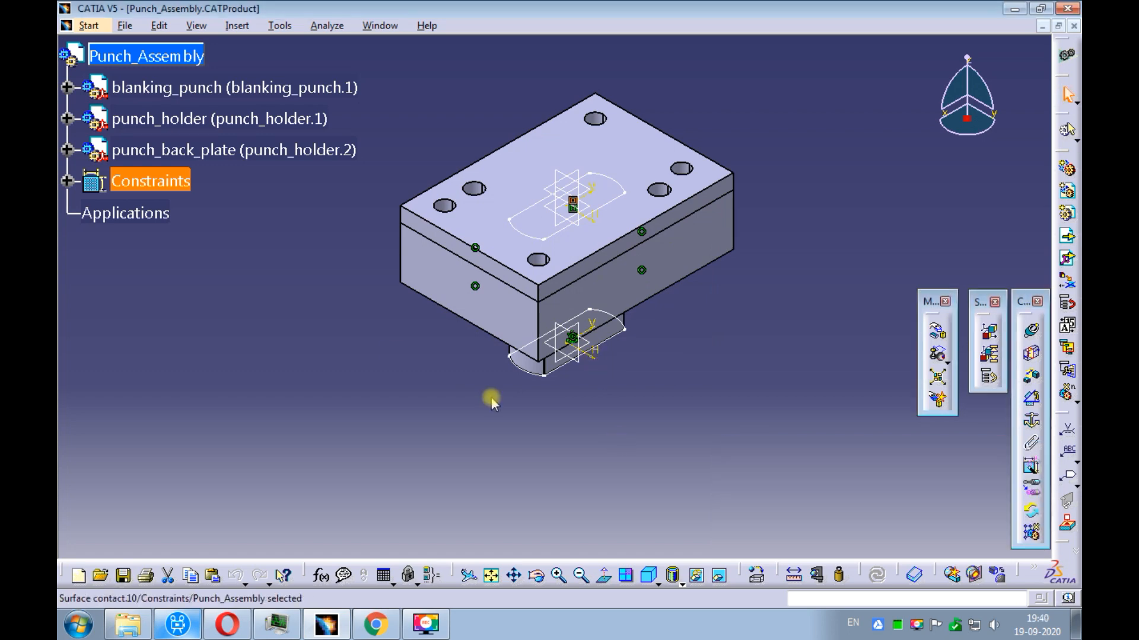
click(124, 26)
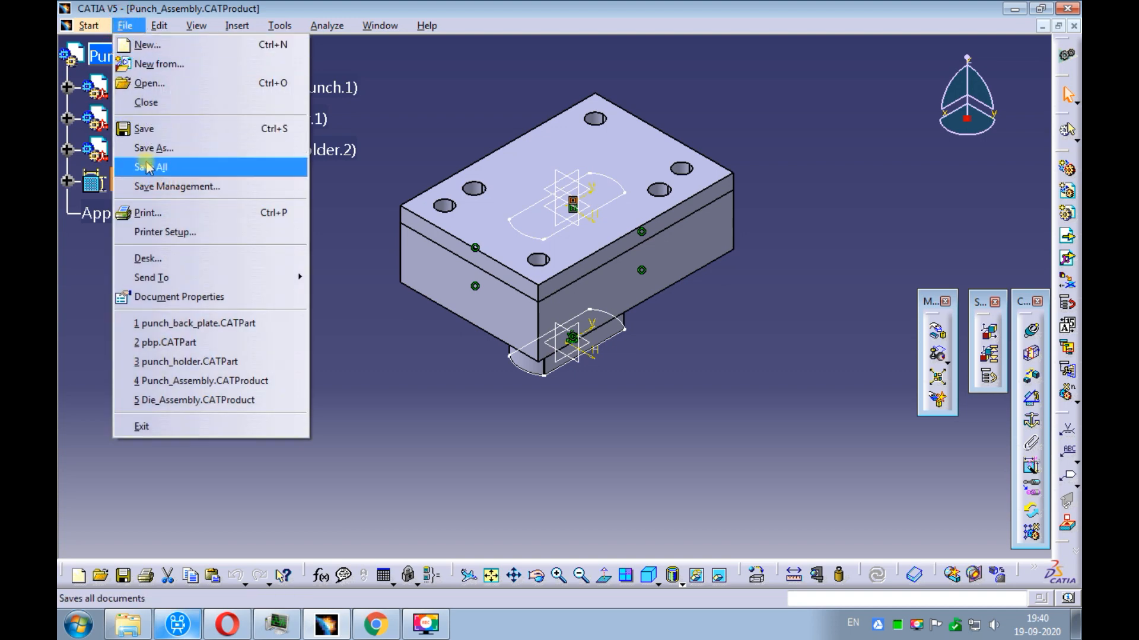
click(146, 167)
click(521, 349)
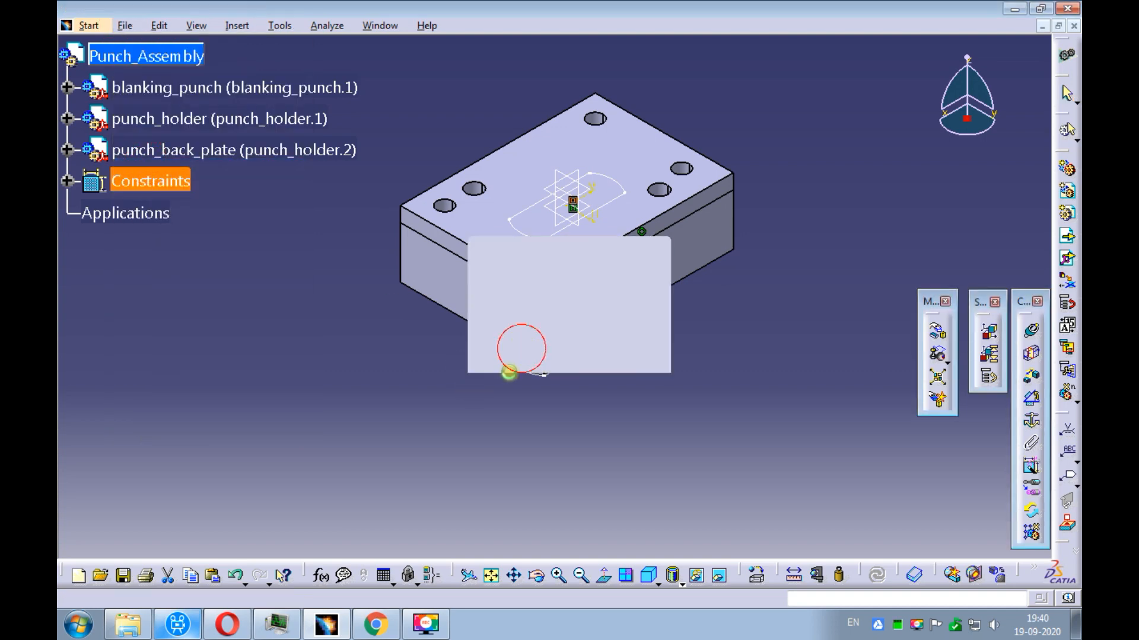